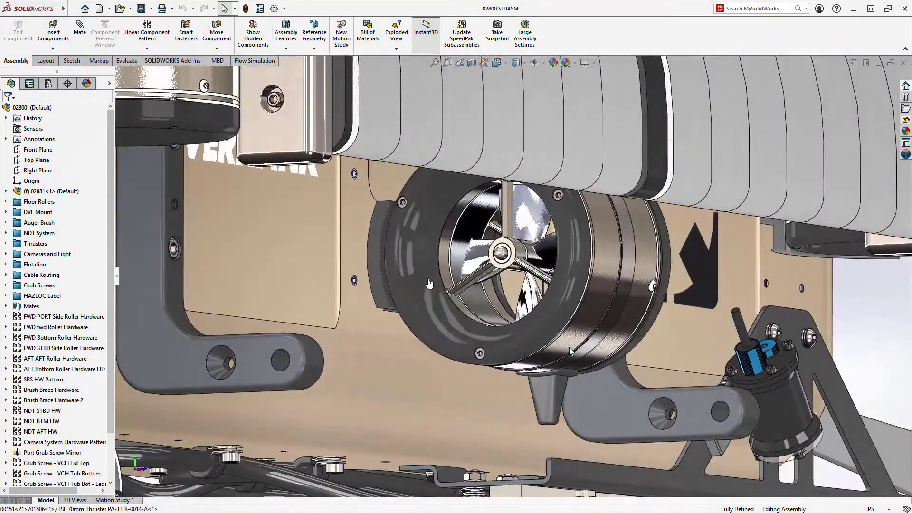
Select the whole 70mm Thruster component in the inspection robot assembly
{"action": "left_click", "coordinate": [571, 351]}
{"action": "left_click", "coordinate": [626, 342]}
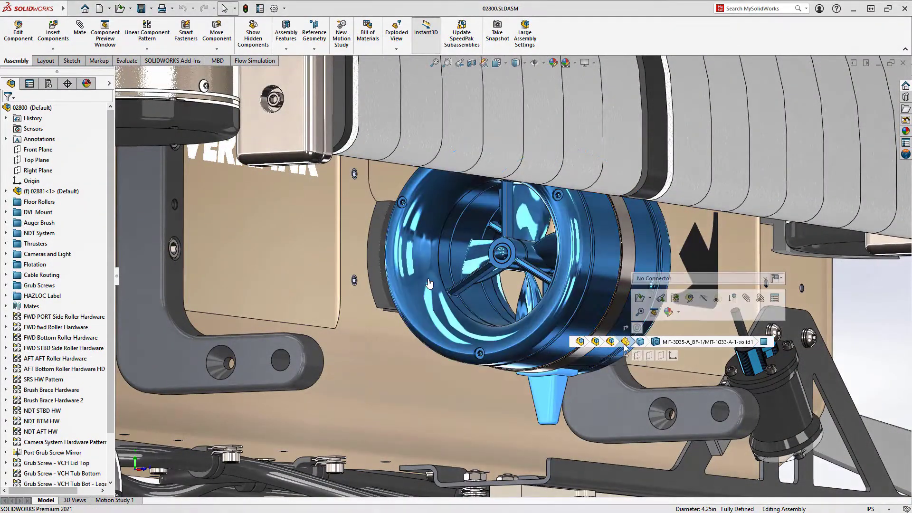
Open the 70mm Thruster part and review Rotating Region 1's angular-velocity table, ramping to 250 rad/s
{"action": "left_click", "coordinate": [640, 298]}
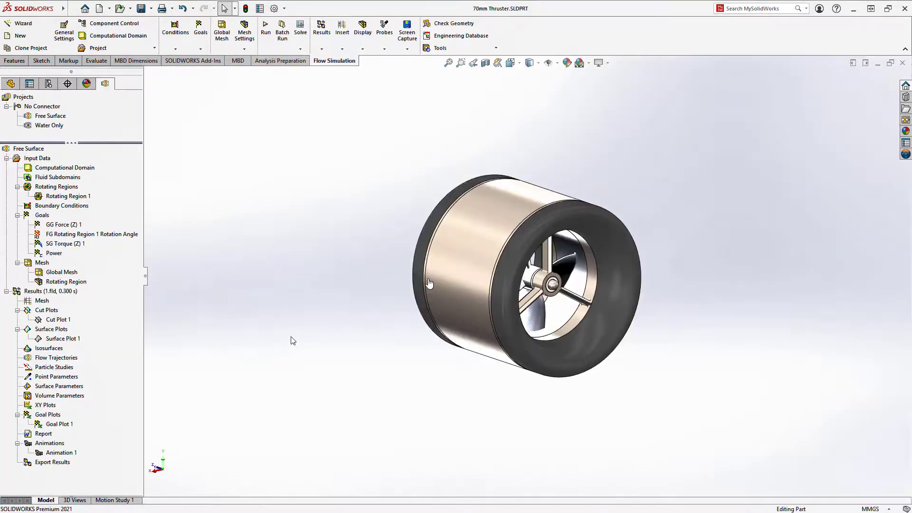
{"action": "double_click", "coordinate": [79, 196]}
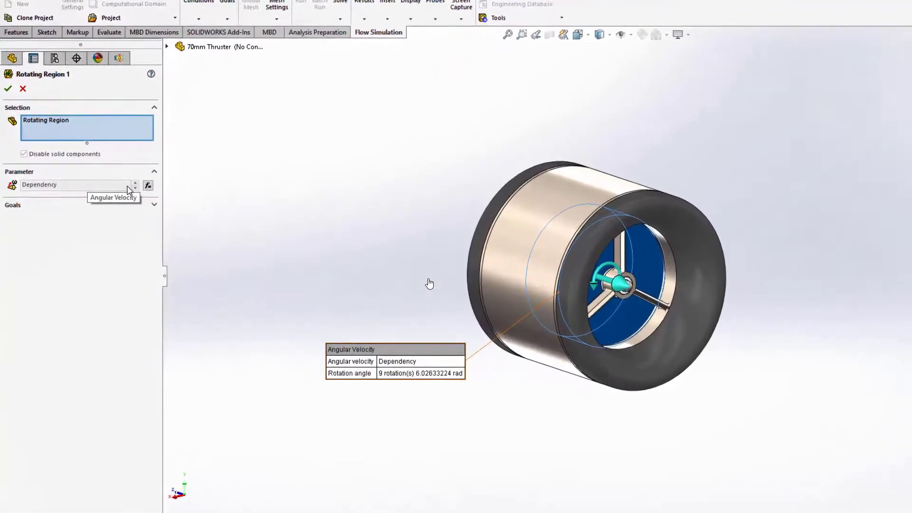
{"action": "left_click", "coordinate": [160, 178]}
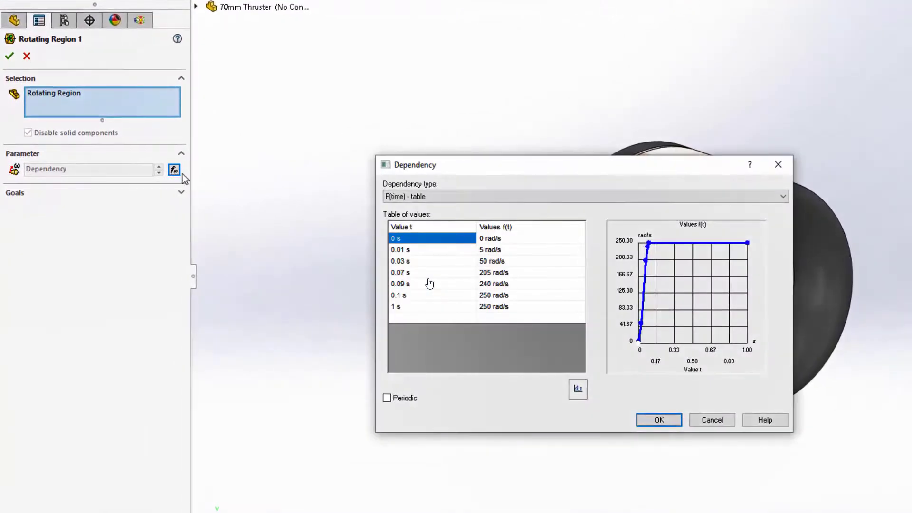
{"action": "left_click", "coordinate": [673, 421]}
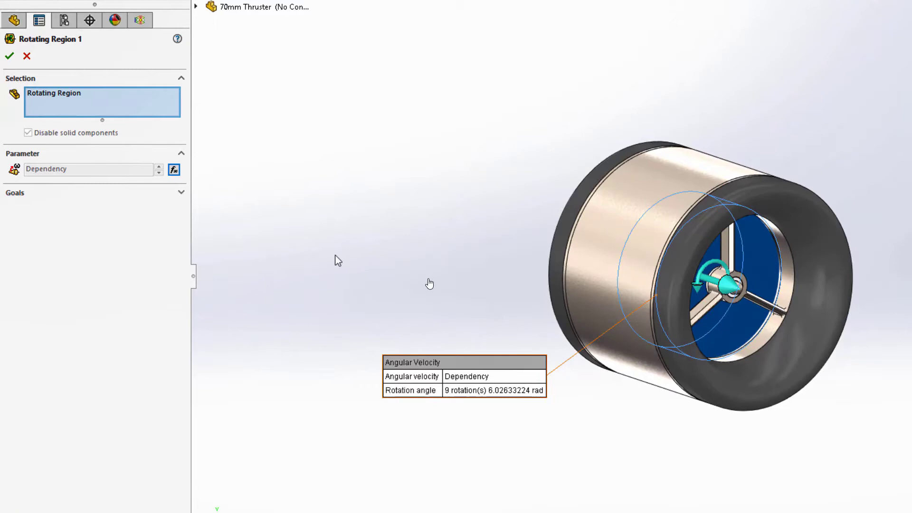
{"action": "left_click", "coordinate": [10, 57]}
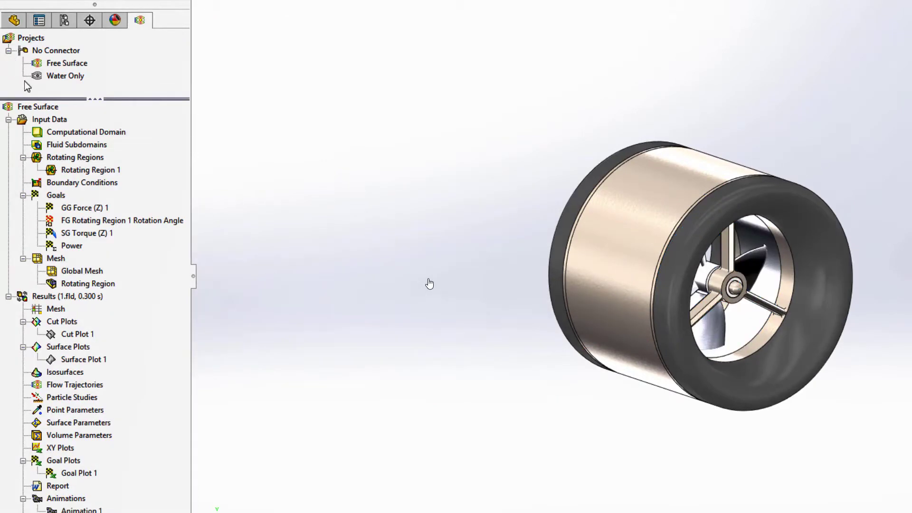
Review the General Settings initial fluid table: water below -0.02 m, acetone above
{"action": "right_click", "coordinate": [43, 119]}
{"action": "left_click", "coordinate": [58, 130]}
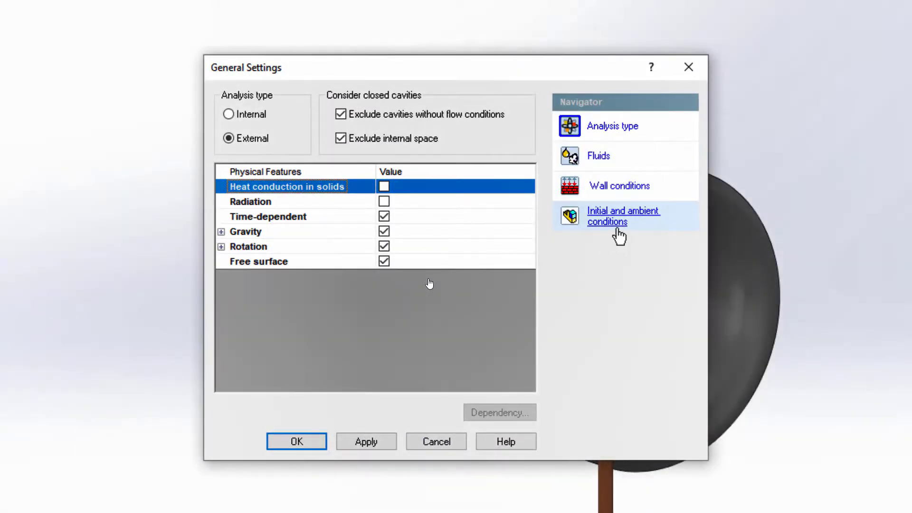
{"action": "left_click", "coordinate": [623, 228]}
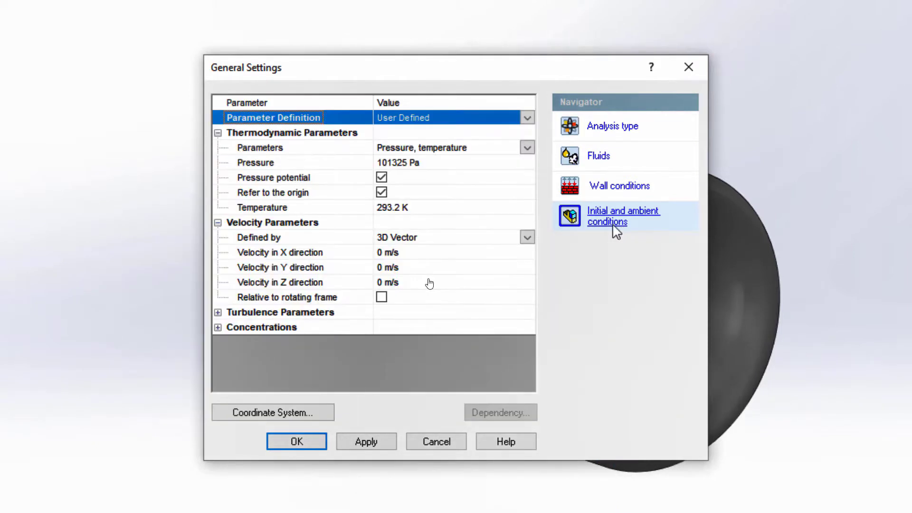
{"action": "left_click", "coordinate": [218, 328]}
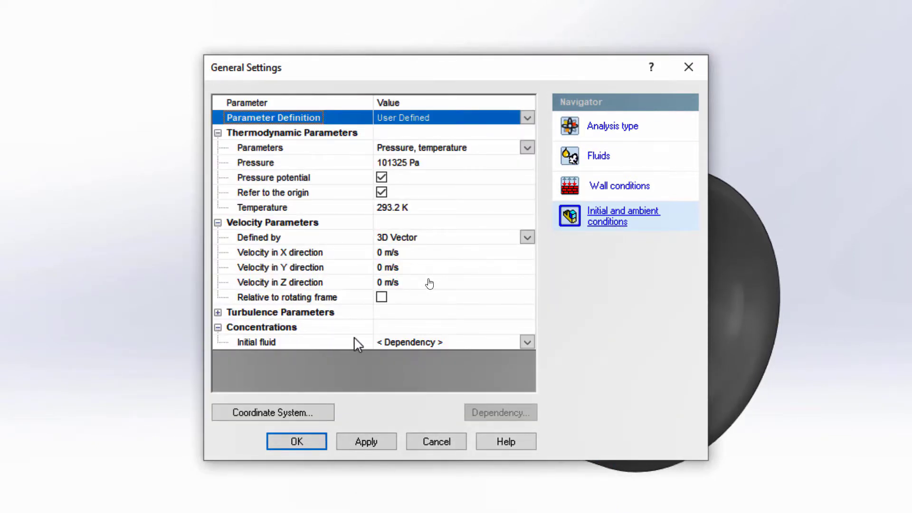
{"action": "left_click", "coordinate": [405, 343]}
{"action": "left_click", "coordinate": [489, 413]}
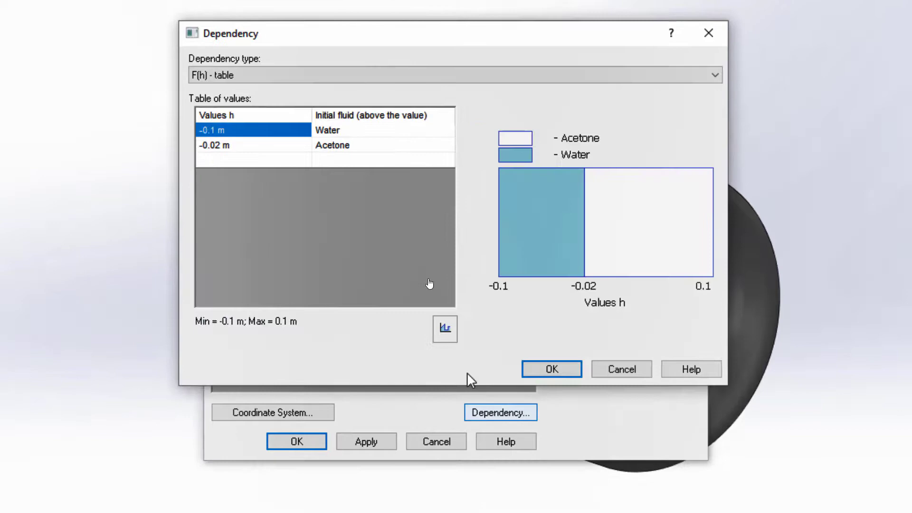
{"action": "left_click", "coordinate": [303, 149]}
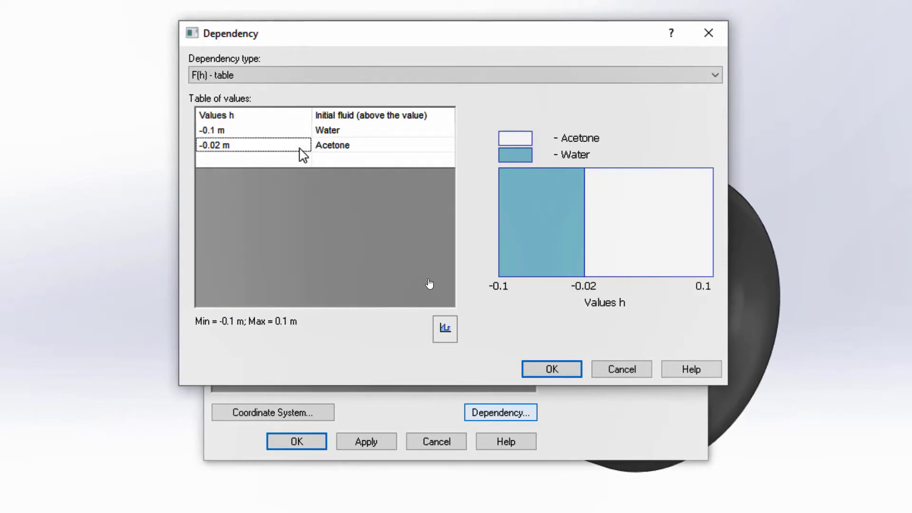
{"action": "left_click", "coordinate": [549, 369]}
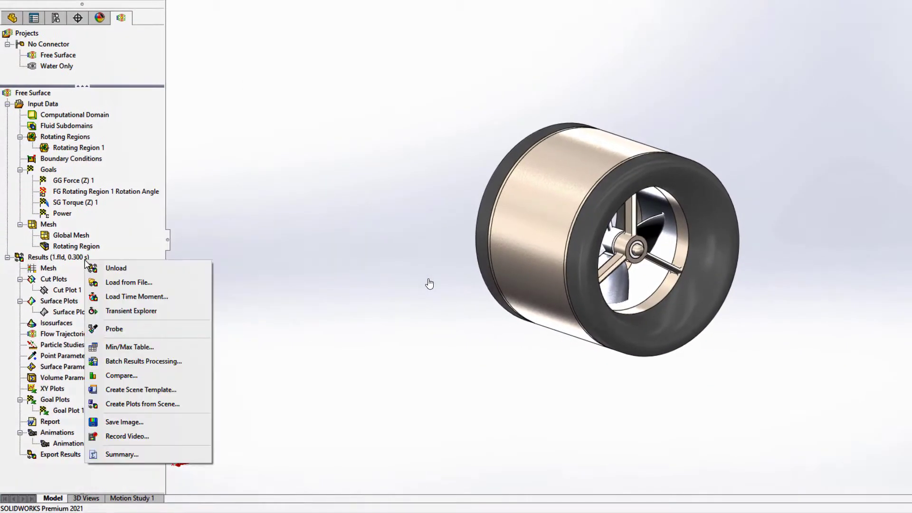
Load the transient results, show Cut Plot 1, and play the animation to 0.009 s
{"action": "left_click", "coordinate": [135, 315]}
{"action": "right_click", "coordinate": [80, 281]}
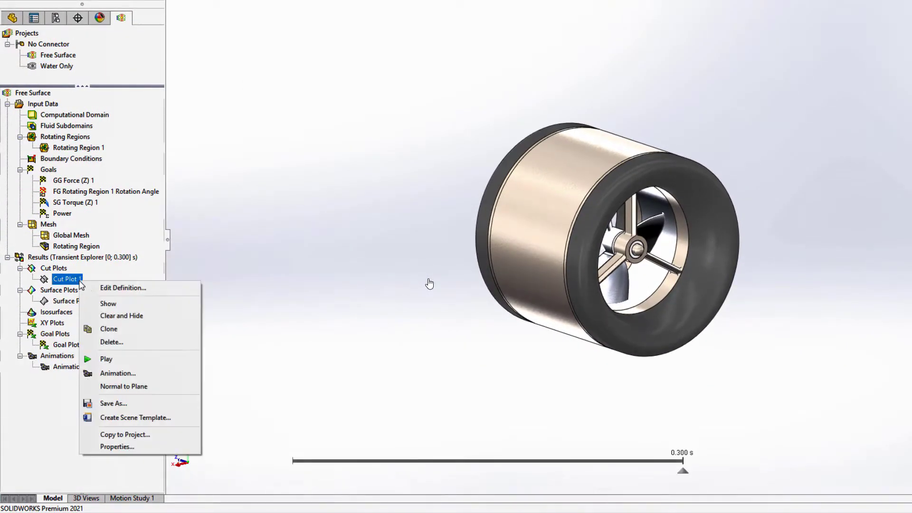
{"action": "left_click", "coordinate": [109, 304]}
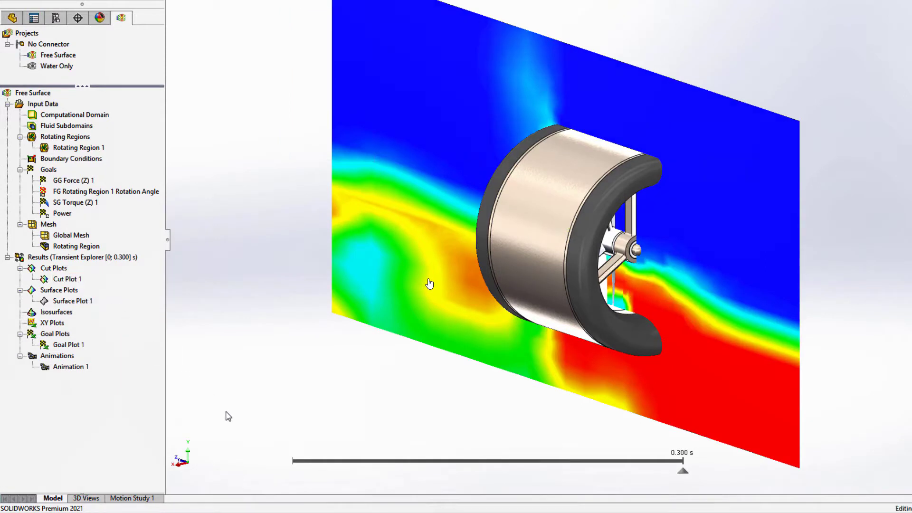
{"action": "left_click", "coordinate": [278, 460]}
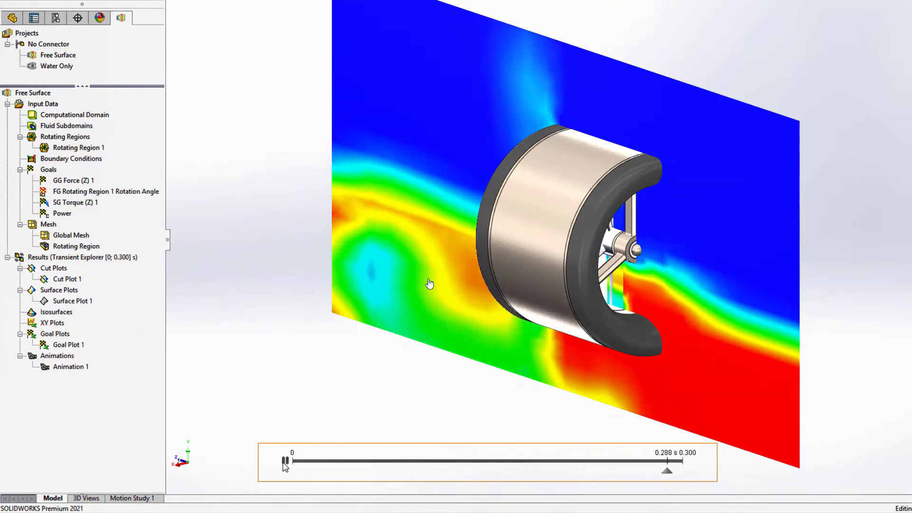
{"action": "left_click", "coordinate": [285, 460]}
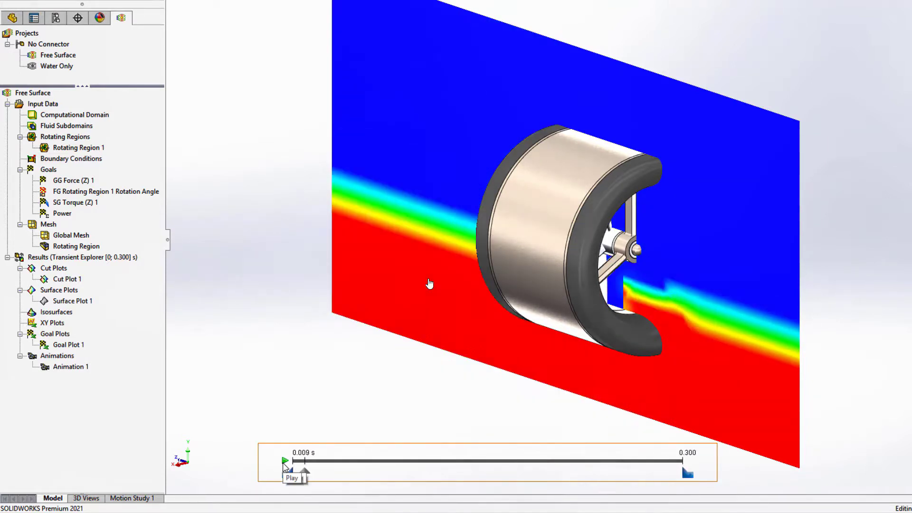
Show Goal Plot 1 for SG Torque (Z) 1 and Power
{"action": "right_click", "coordinate": [79, 346]}
{"action": "left_click", "coordinate": [86, 354]}
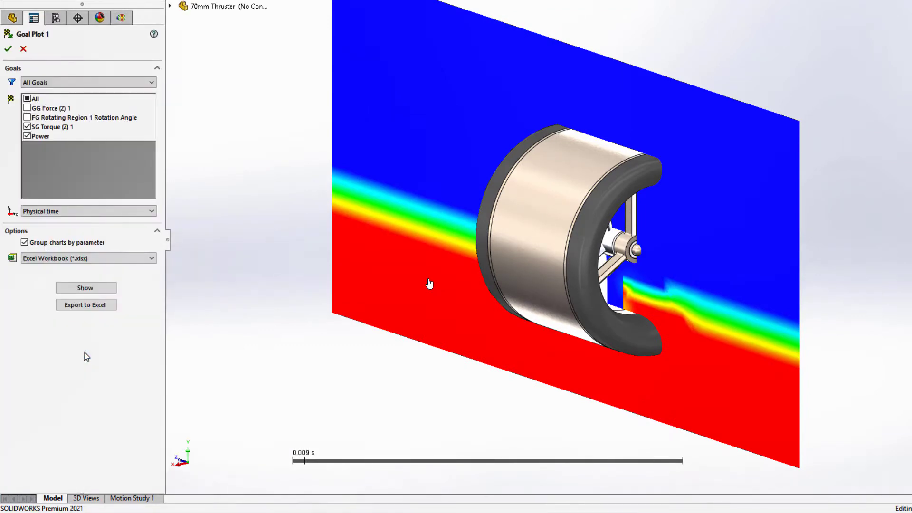
{"action": "left_click", "coordinate": [85, 288]}
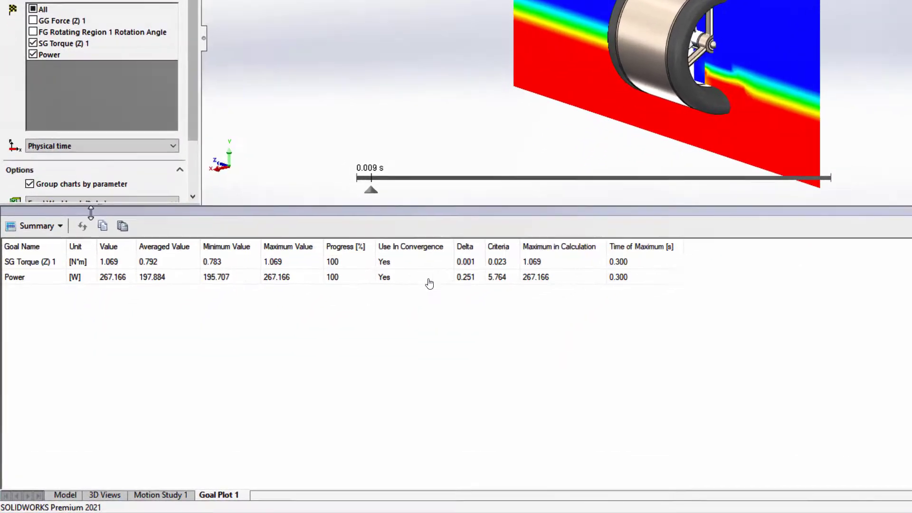
View the history charts, then read maxima 1.069 N*m and 267.166 W at 0.300 s
{"action": "left_click", "coordinate": [66, 207]}
{"action": "left_click", "coordinate": [63, 245]}
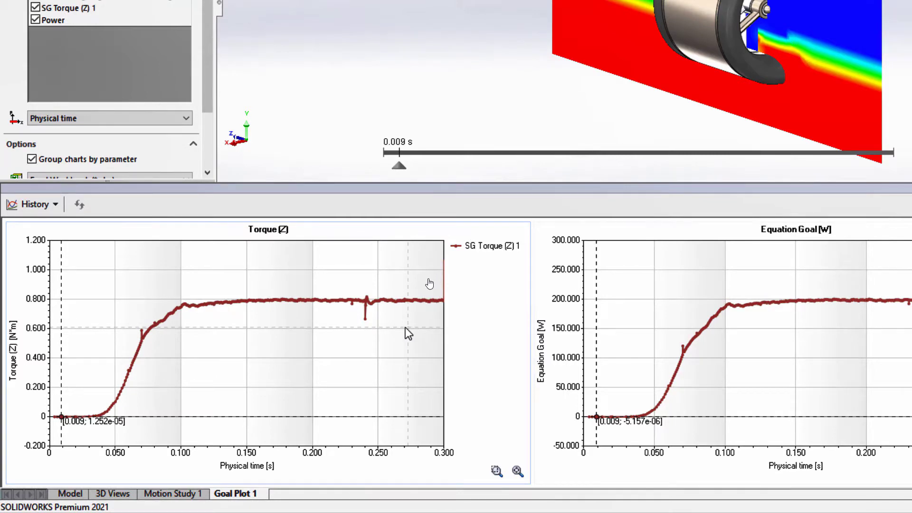
{"action": "left_click", "coordinate": [55, 205]}
{"action": "left_click", "coordinate": [62, 227]}
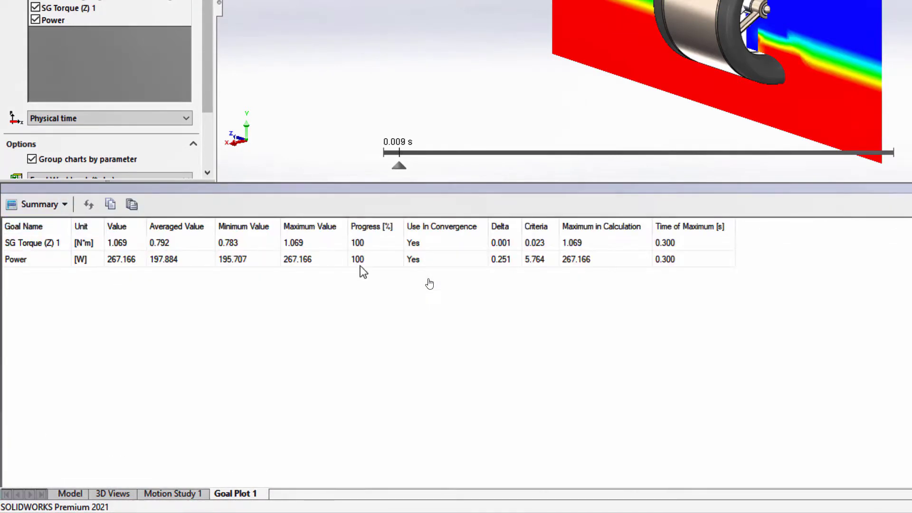
{"action": "left_click", "coordinate": [614, 259]}
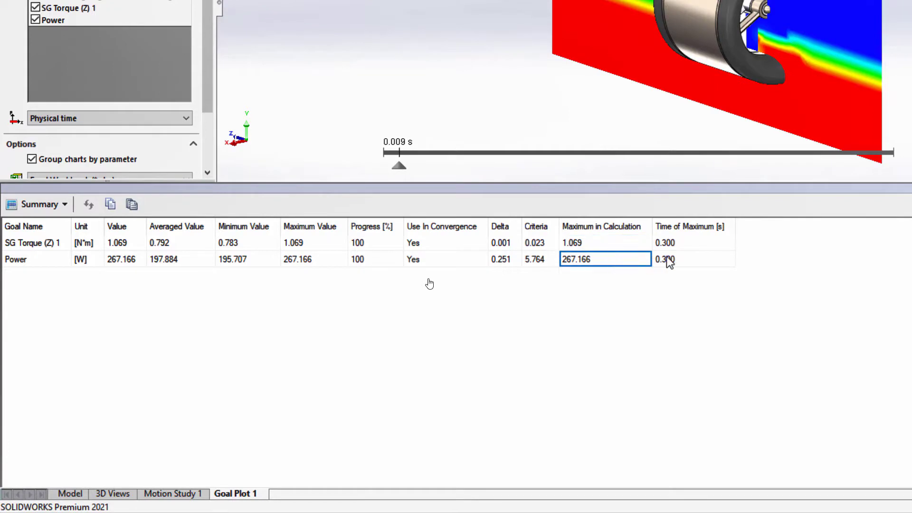
{"action": "left_click", "coordinate": [691, 259]}
{"action": "left_click", "coordinate": [692, 244]}
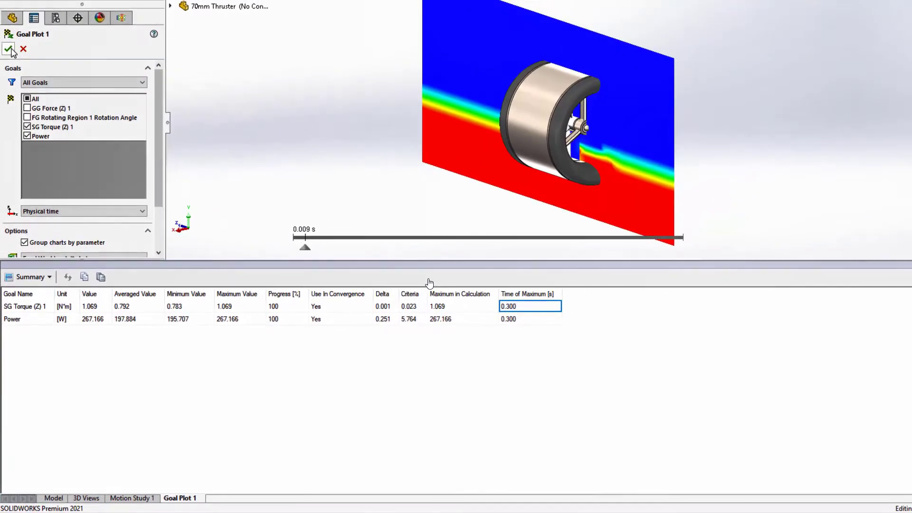
Load the final transient moment and create plots from the Immiscible Water Plots scene
{"action": "left_click", "coordinate": [22, 16]}
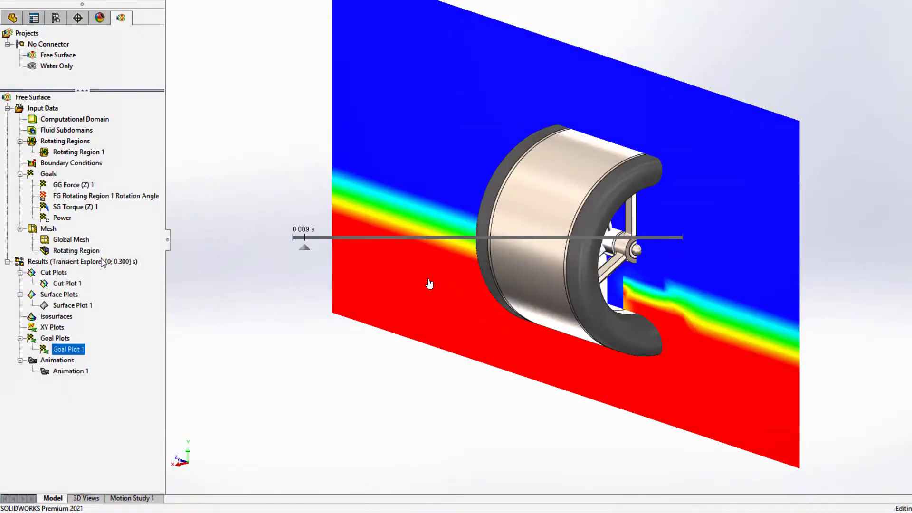
{"action": "right_click", "coordinate": [104, 263]}
{"action": "left_click", "coordinate": [117, 269]}
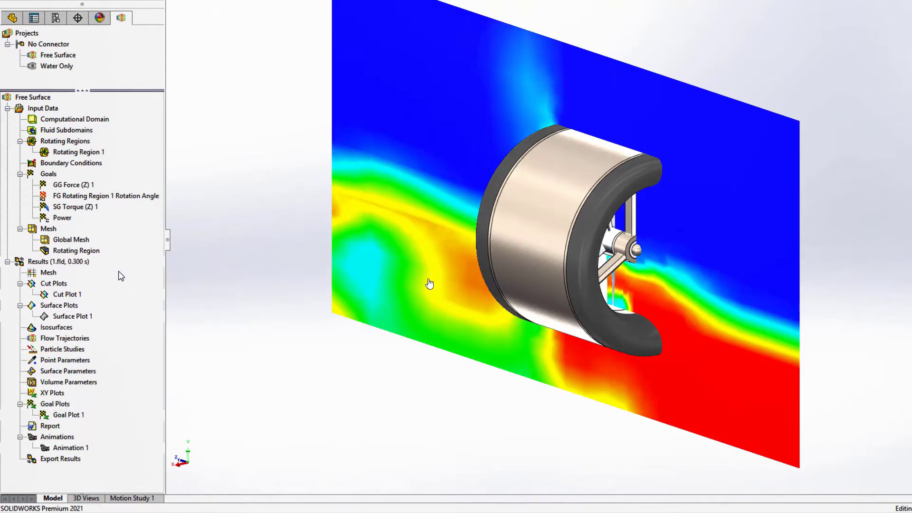
{"action": "right_click", "coordinate": [86, 268]}
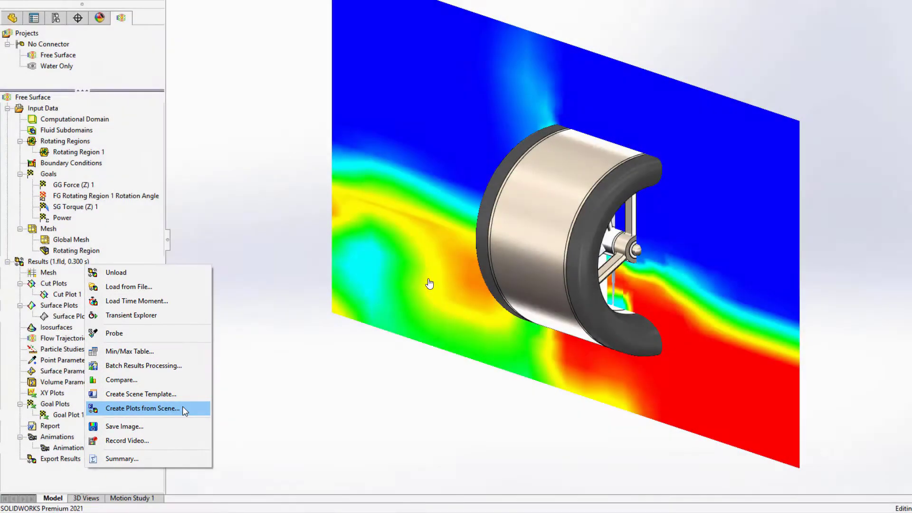
{"action": "left_click", "coordinate": [183, 408]}
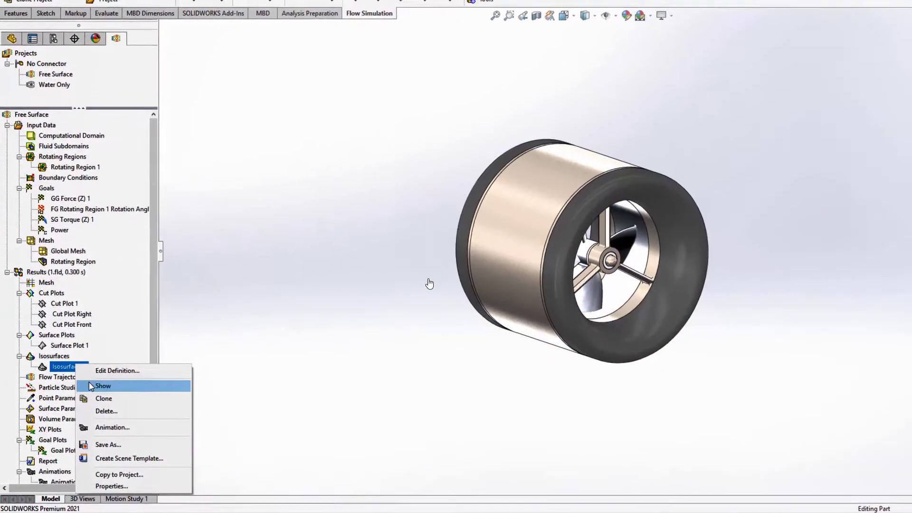
Display Isosurfaces 1 and turn the view to face the duct opening
{"action": "left_click", "coordinate": [209, 385]}
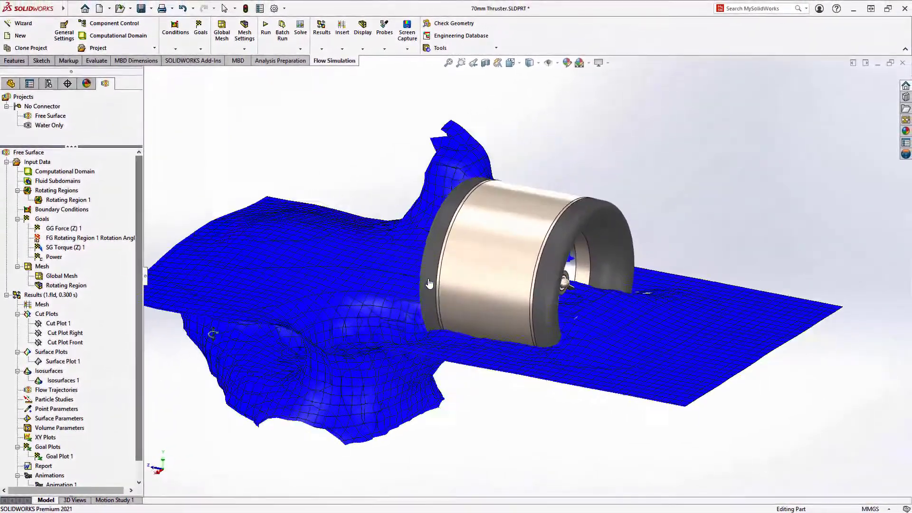
{"action": "key", "text": "ctrl+1"}
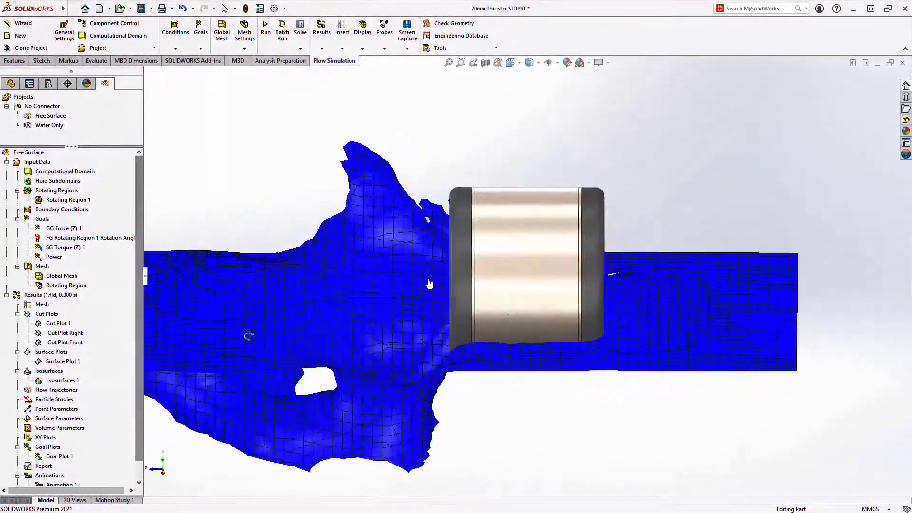
{"action": "key", "text": "Left"}
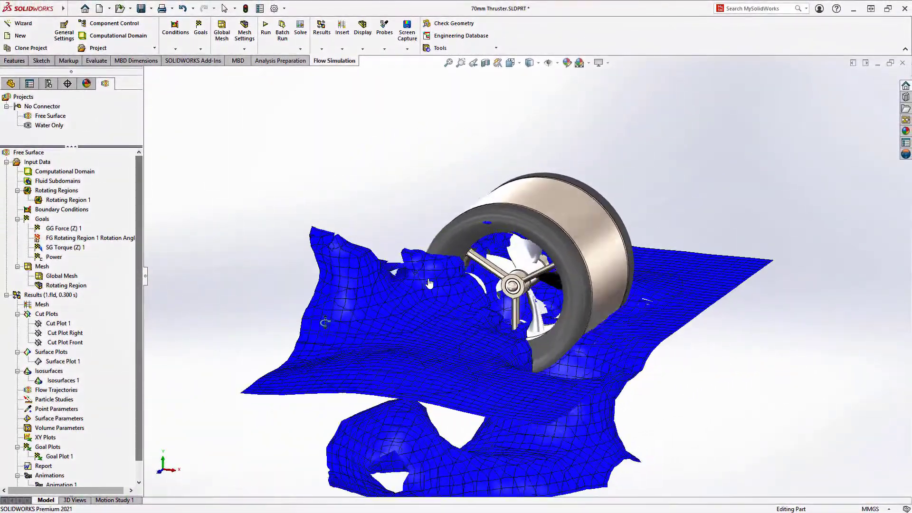
{"action": "key", "text": "Left"}
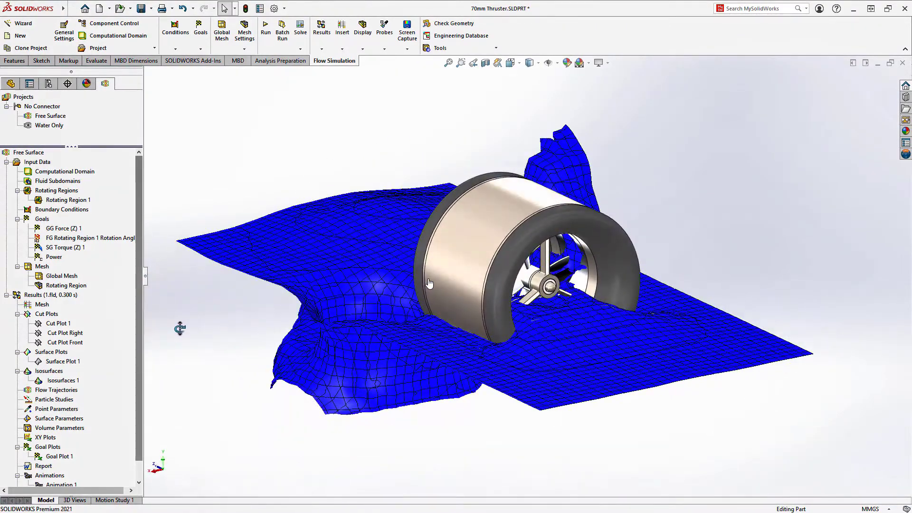
Show Cut Plot 1, Cut Plot Right and Surface Plot 1 alongside the isosurface
{"action": "left_click", "coordinate": [59, 333], "text": "ctrl"}
{"action": "right_click", "coordinate": [59, 333]}
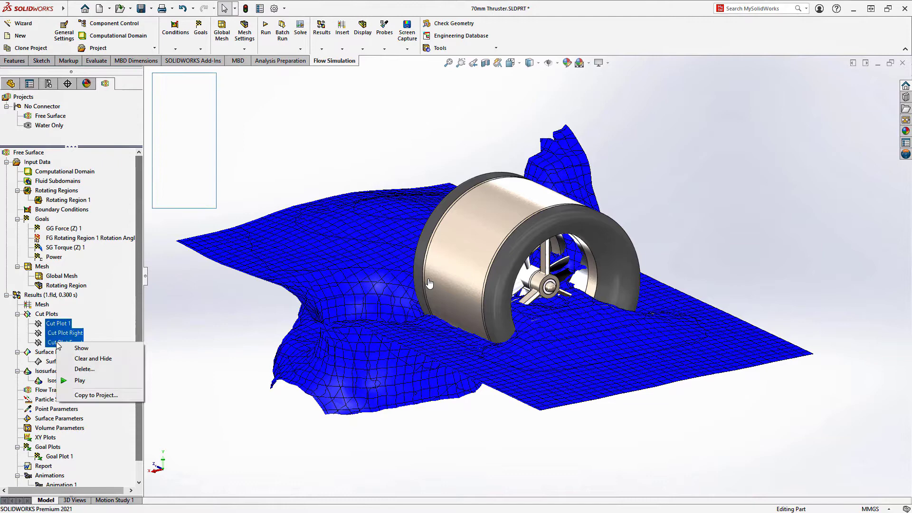
{"action": "left_click", "coordinate": [83, 350]}
{"action": "right_click", "coordinate": [70, 364]}
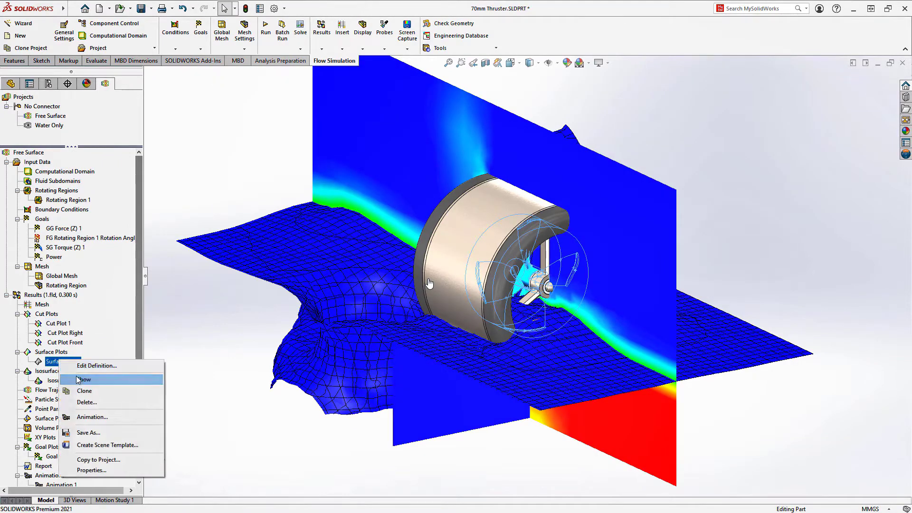
{"action": "left_click", "coordinate": [84, 379]}
{"action": "middle_click_drag", "start_coordinate": [218, 368], "coordinate": [238, 352]}
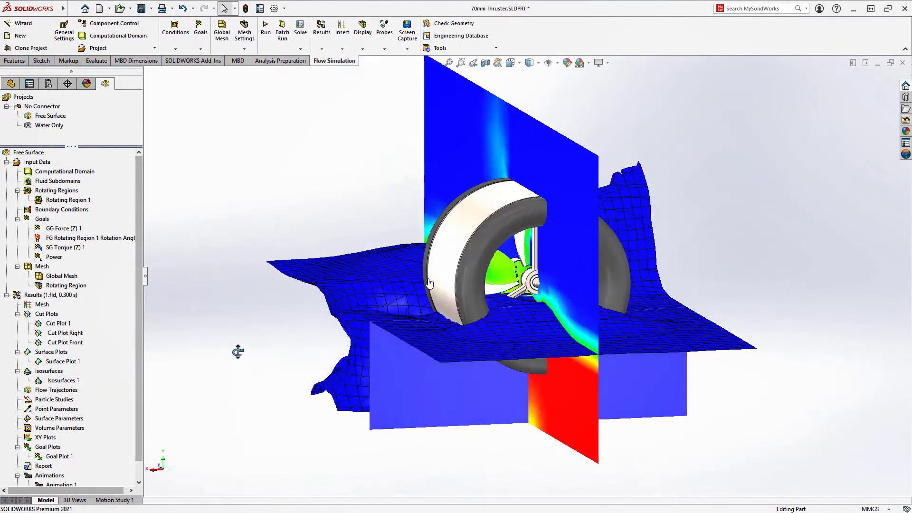
Start a Scene 1 scene template and list the existing Immiscible Water Plots template
{"action": "right_click", "coordinate": [56, 296]}
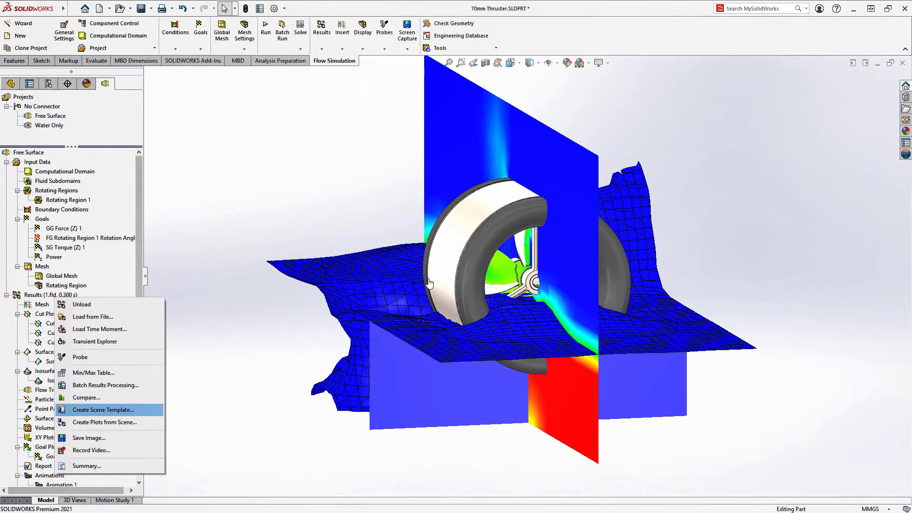
{"action": "left_click", "coordinate": [103, 409]}
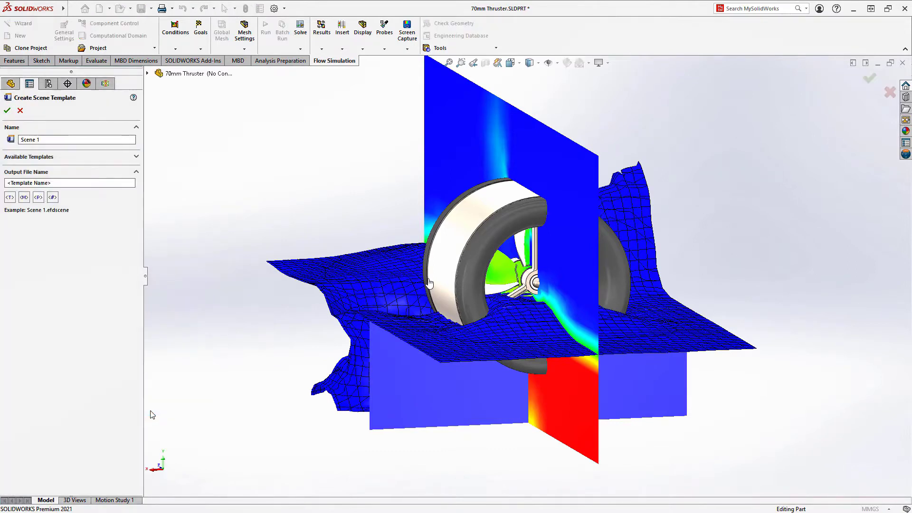
{"action": "left_click", "coordinate": [60, 159]}
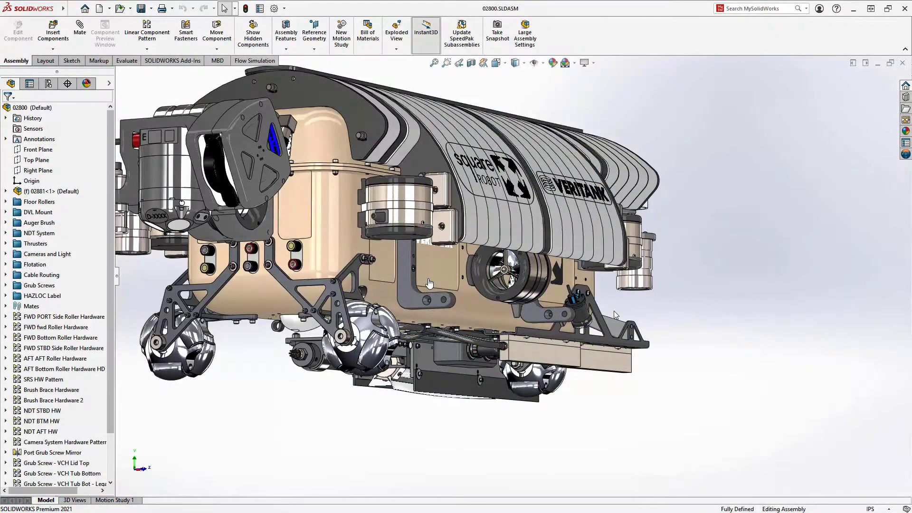
Make the battery case housing transparent to reveal the batteries
{"action": "left_click", "coordinate": [500, 314]}
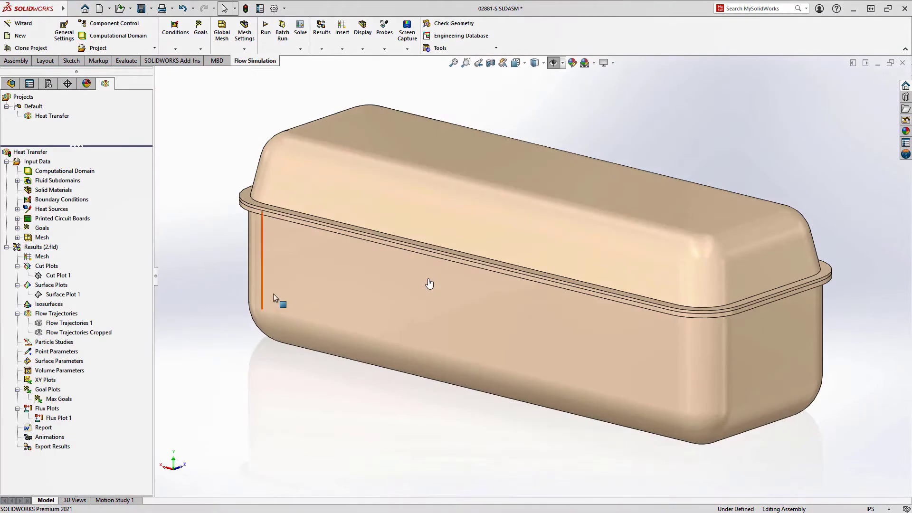
{"action": "left_click", "coordinate": [274, 297]}
{"action": "left_click", "coordinate": [303, 190], "text": "ctrl"}
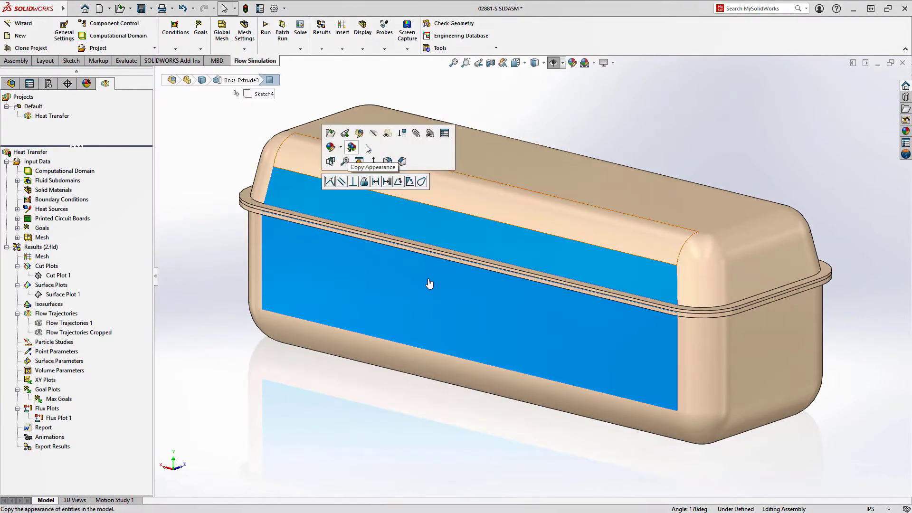
{"action": "left_click", "coordinate": [351, 147]}
{"action": "left_click", "coordinate": [193, 256]}
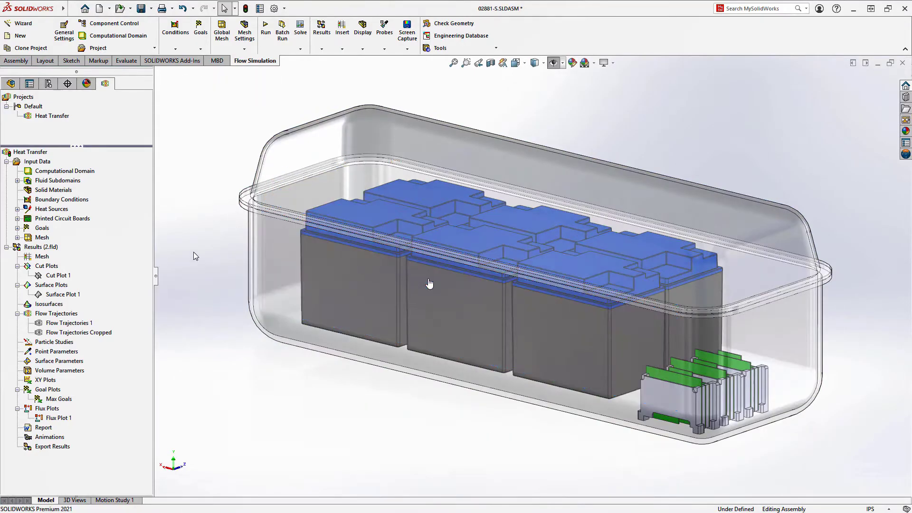
Show Flow Trajectories 1 coloured by fluid temperature up to 337.50 K
{"action": "right_click", "coordinate": [82, 325]}
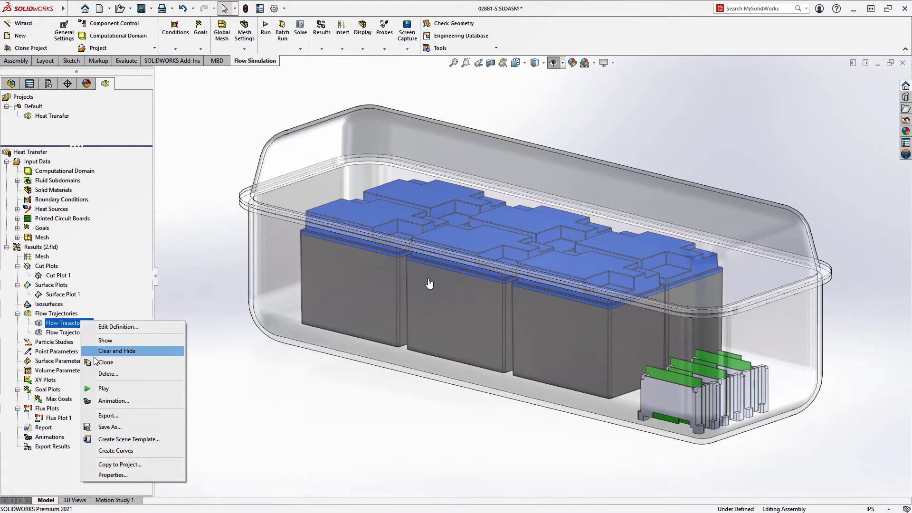
{"action": "left_click", "coordinate": [111, 390]}
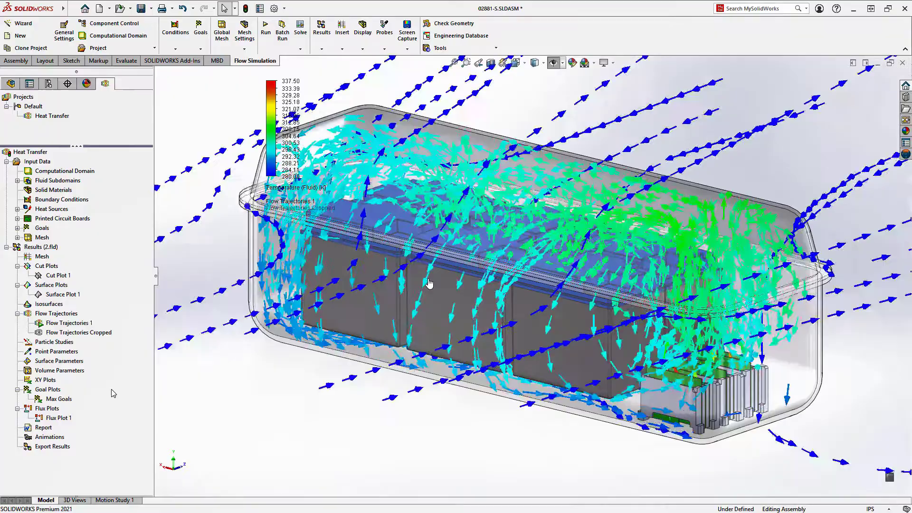
{"action": "right_click", "coordinate": [70, 417]}
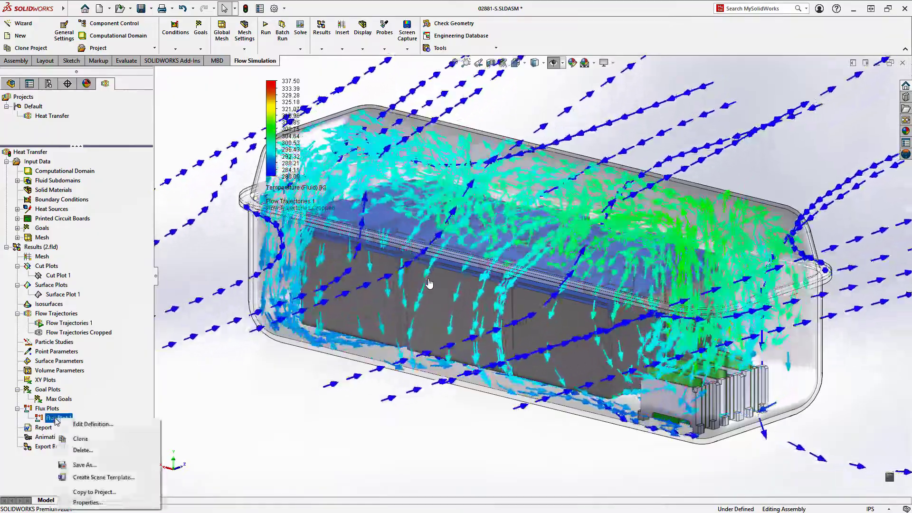
Open Flux Plot 1's 120 W heat-flow diagram, pan its nodes, then group all and refresh
{"action": "left_click", "coordinate": [70, 423]}
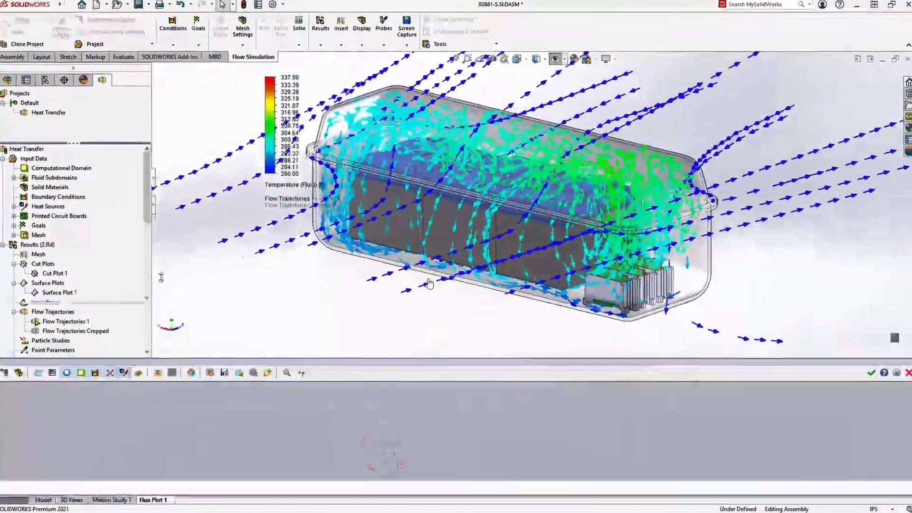
{"action": "left_click_drag", "start_coordinate": [161, 278], "coordinate": [174, 199]}
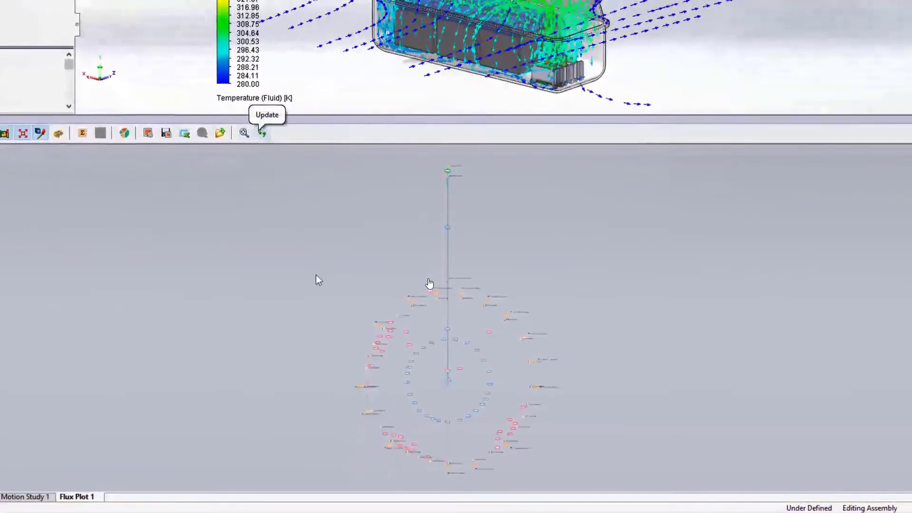
{"action": "scroll", "coordinate": [361, 361], "scroll_direction": "up", "scroll_amount": 5}
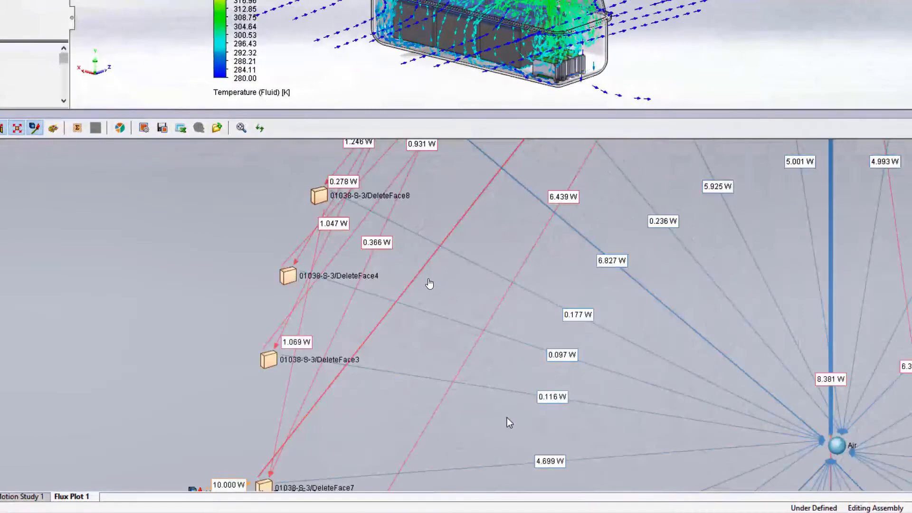
{"action": "middle_click_drag", "start_coordinate": [507, 417], "coordinate": [415, 426]}
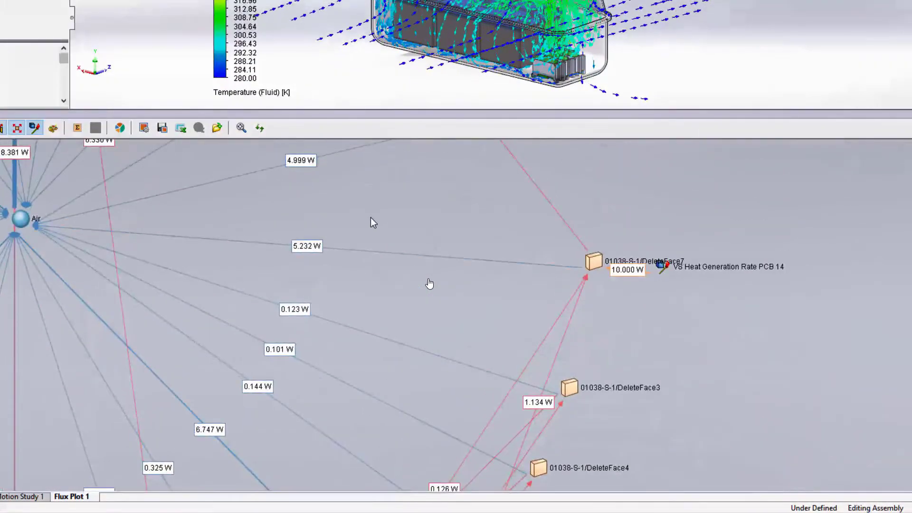
{"action": "middle_click_drag", "start_coordinate": [371, 218], "coordinate": [599, 378]}
{"action": "middle_click_drag", "start_coordinate": [398, 159], "coordinate": [507, 408]}
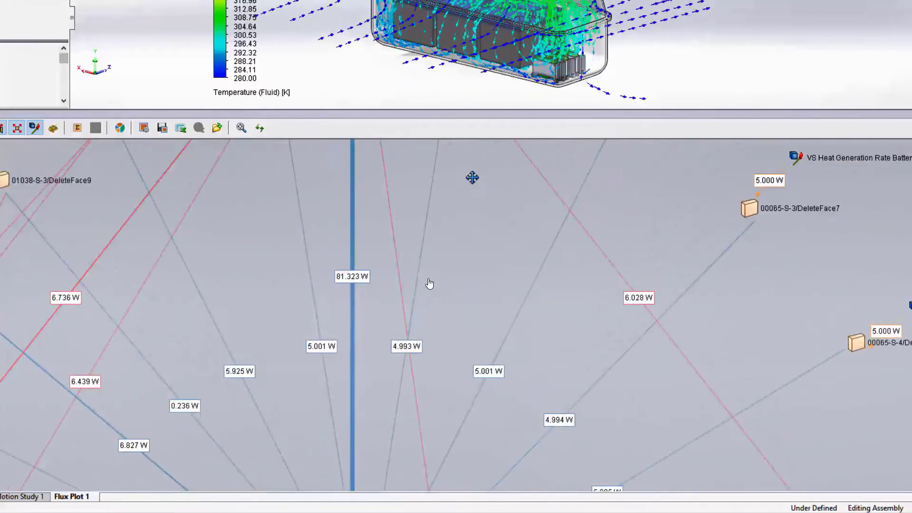
{"action": "middle_click_drag", "start_coordinate": [472, 177], "coordinate": [471, 242]}
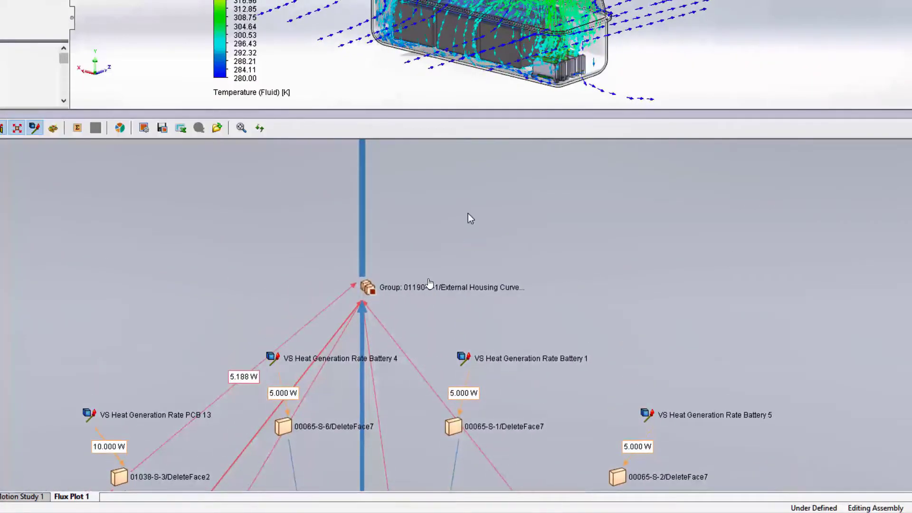
{"action": "left_click", "coordinate": [77, 127]}
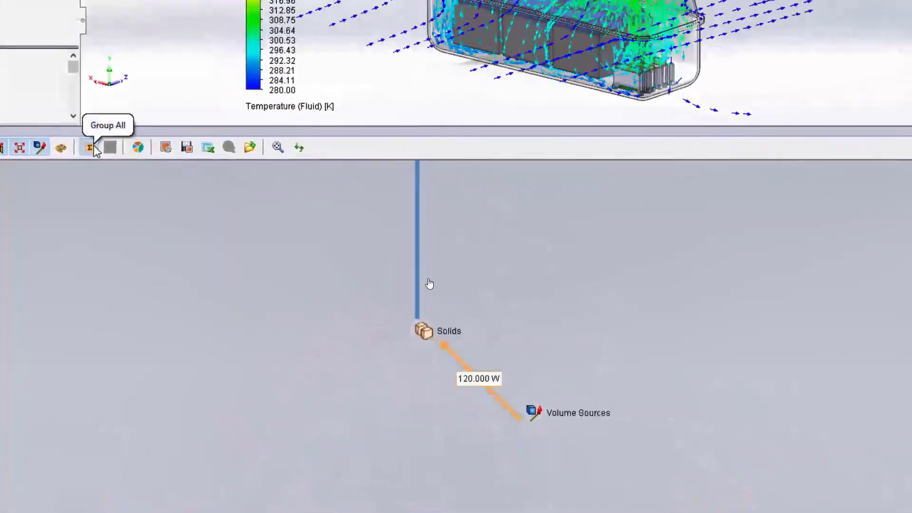
{"action": "left_click", "coordinate": [299, 148]}
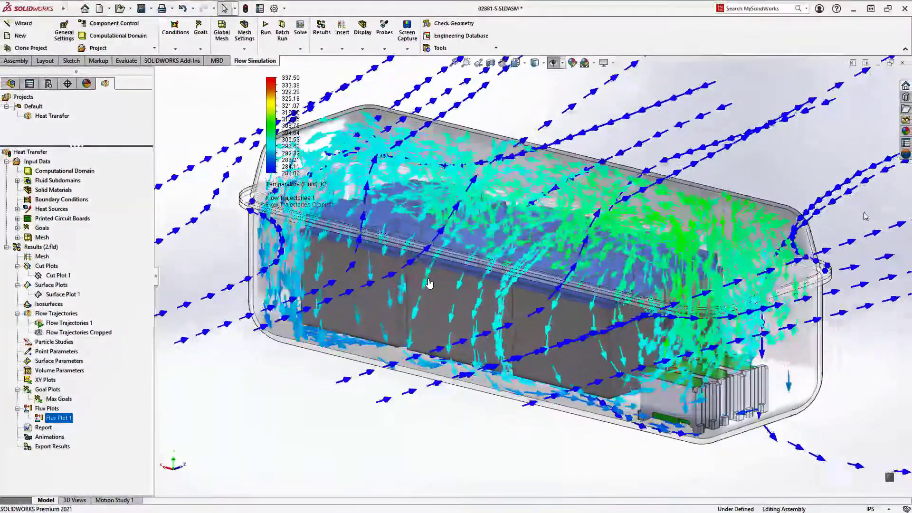
Hide Flow Trajectories 1 and display Flow Trajectories Cropped instead
{"action": "right_click", "coordinate": [86, 326]}
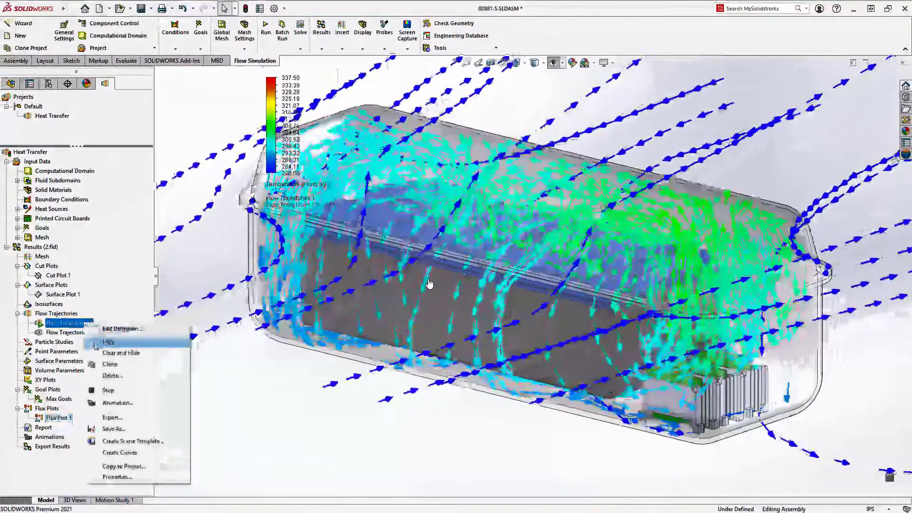
{"action": "left_click", "coordinate": [107, 328]}
{"action": "right_click", "coordinate": [93, 334]}
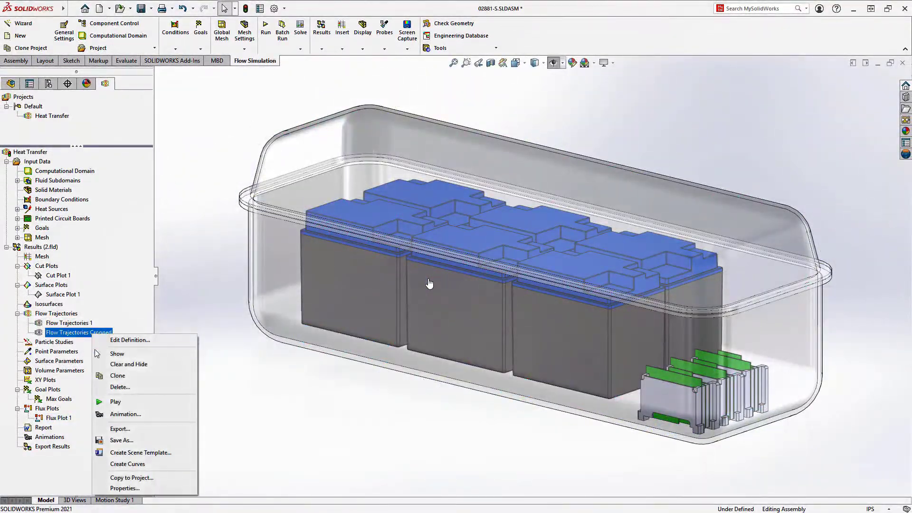
{"action": "left_click", "coordinate": [117, 354]}
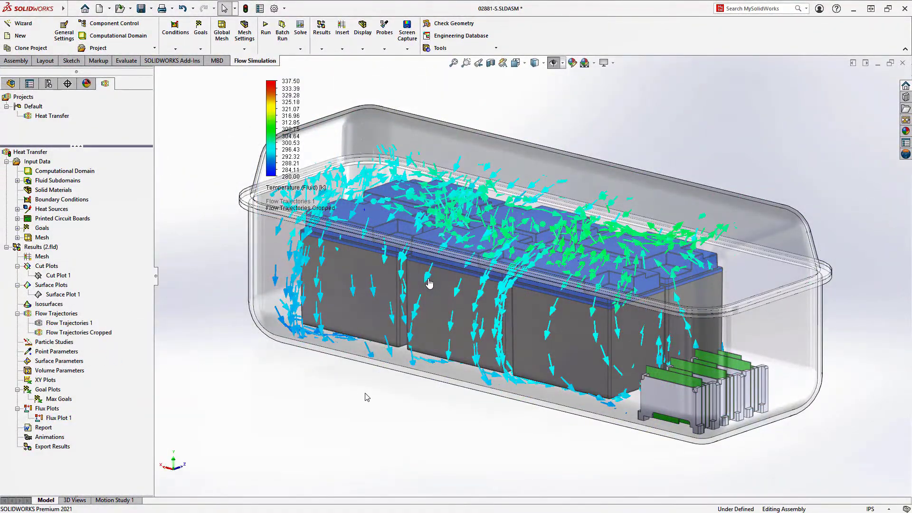
{"action": "middle_click_drag", "start_coordinate": [207, 372], "coordinate": [349, 379]}
{"action": "middle_click_drag", "start_coordinate": [398, 373], "coordinate": [406, 370]}
Auto-scale the cropped trajectories' temperature colours to the plot maximum, 280.02–305.16 K
{"action": "right_click", "coordinate": [105, 335]}
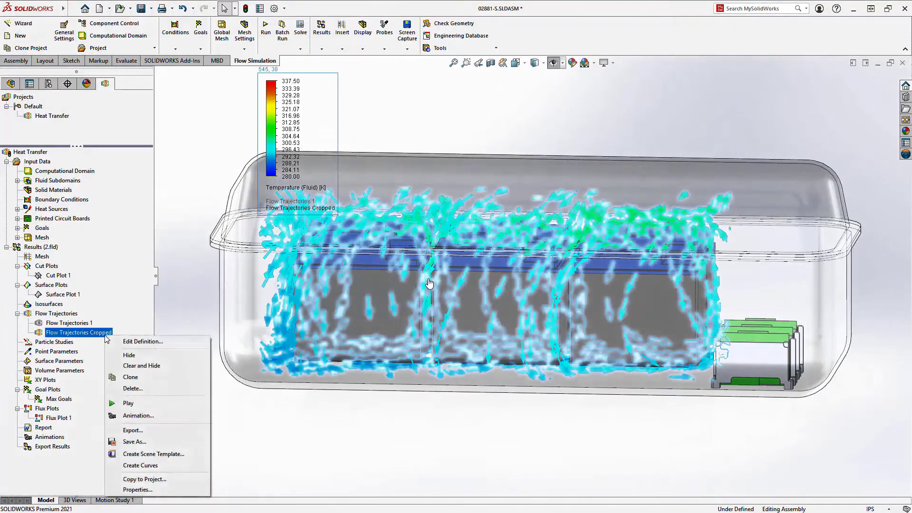
{"action": "left_click", "coordinate": [129, 283]}
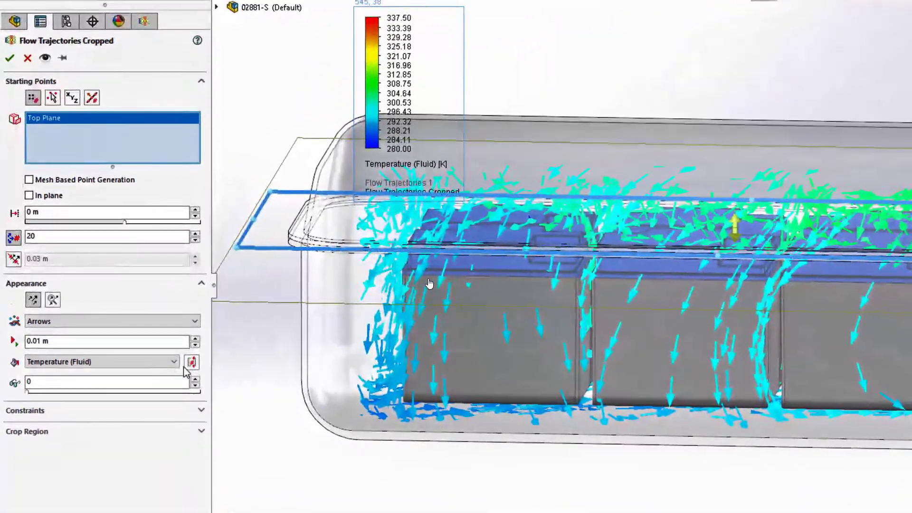
{"action": "left_click", "coordinate": [178, 354]}
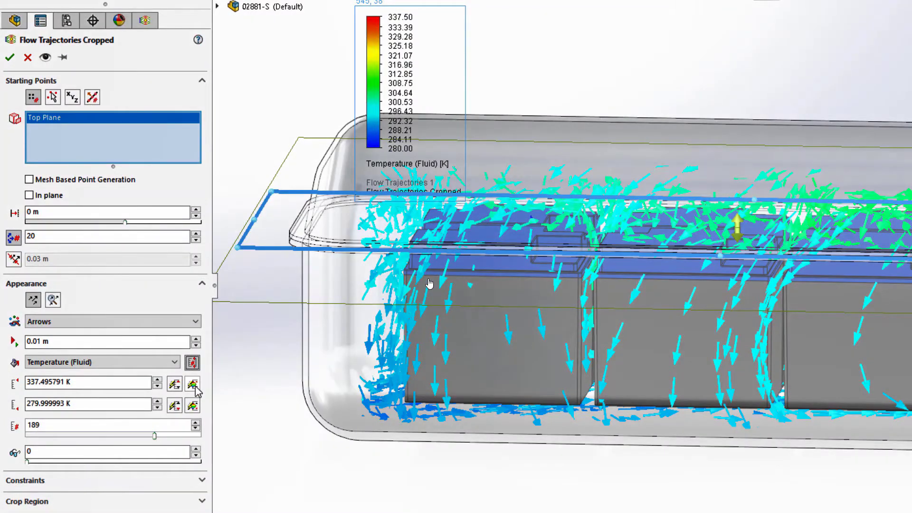
{"action": "left_click", "coordinate": [193, 385]}
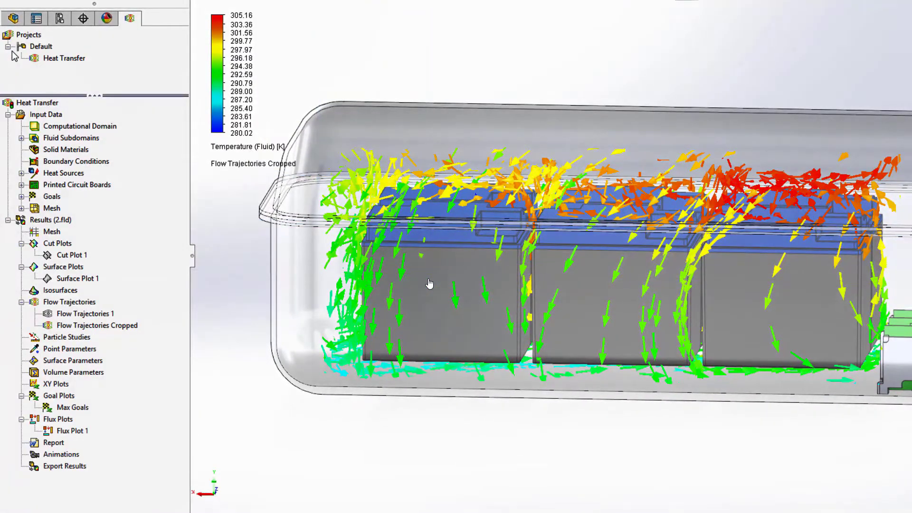
{"action": "middle_click_drag", "start_coordinate": [599, 461], "coordinate": [537, 484]}
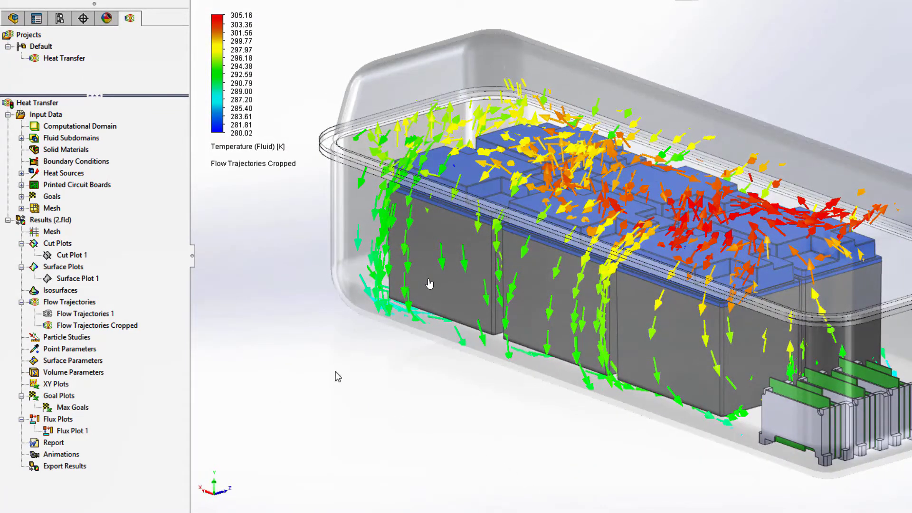
Open the Max Battery Temperature equation goal and select its max-of-battery-goals expression
{"action": "left_click", "coordinate": [21, 197]}
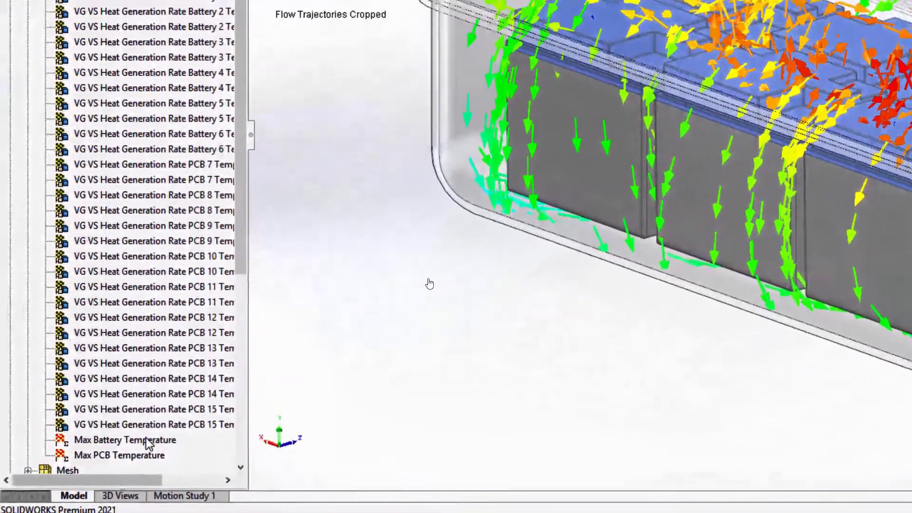
{"action": "left_click", "coordinate": [107, 470]}
{"action": "double_click", "coordinate": [149, 435]}
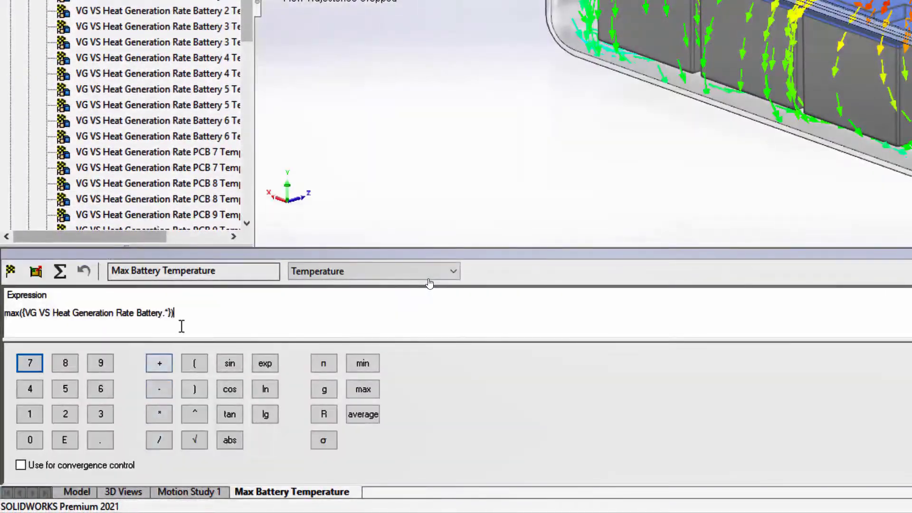
{"action": "left_click_drag", "start_coordinate": [128, 325], "coordinate": [4, 315]}
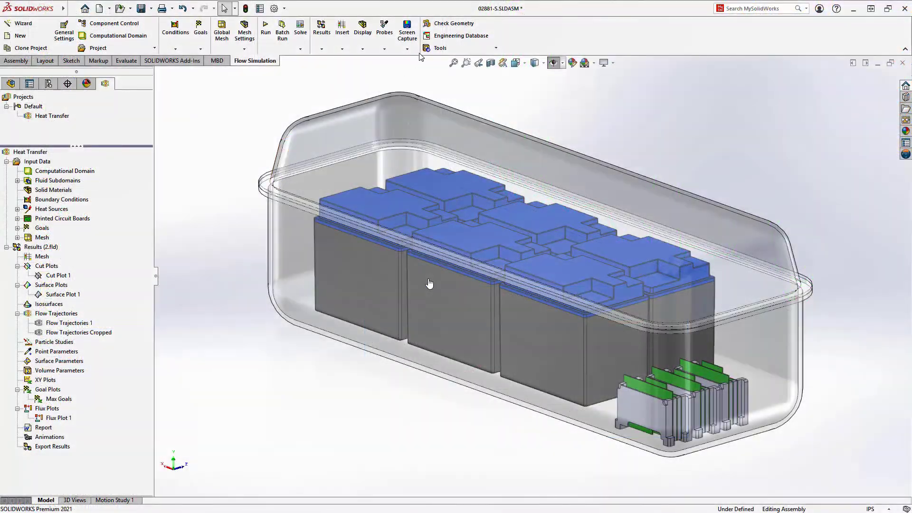
{"action": "left_click", "coordinate": [443, 38]}
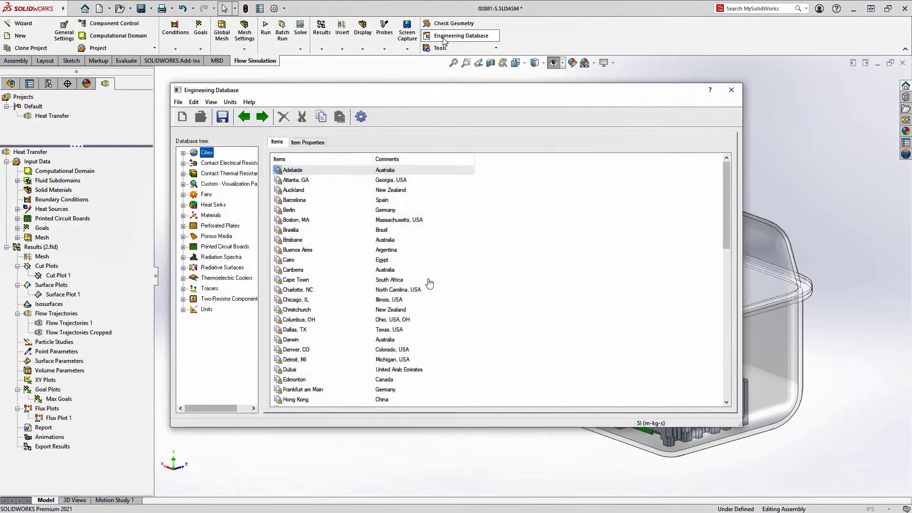
{"action": "left_click", "coordinate": [229, 184]}
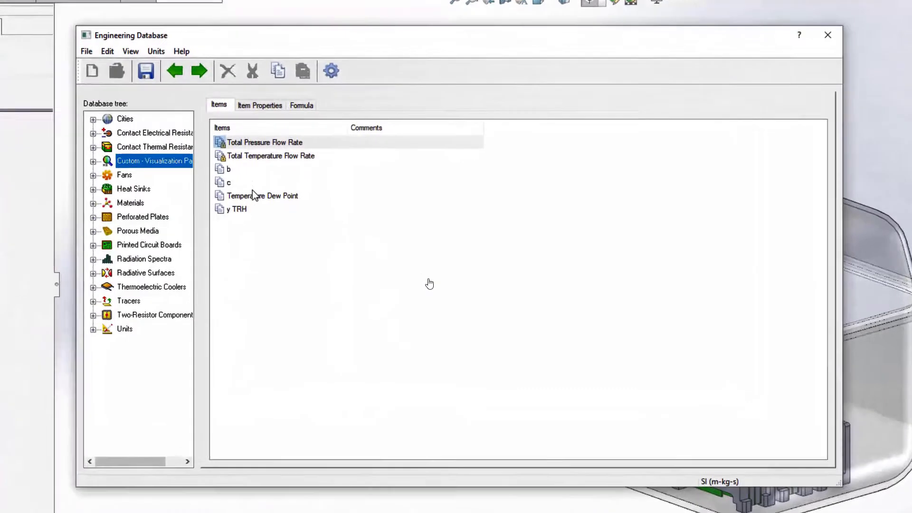
{"action": "left_click", "coordinate": [250, 209]}
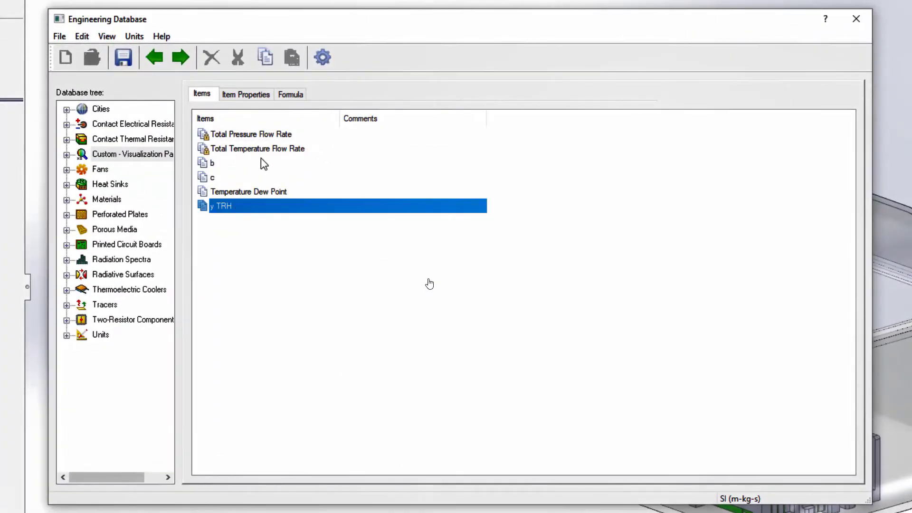
{"action": "left_click", "coordinate": [265, 95]}
{"action": "left_click", "coordinate": [290, 95]}
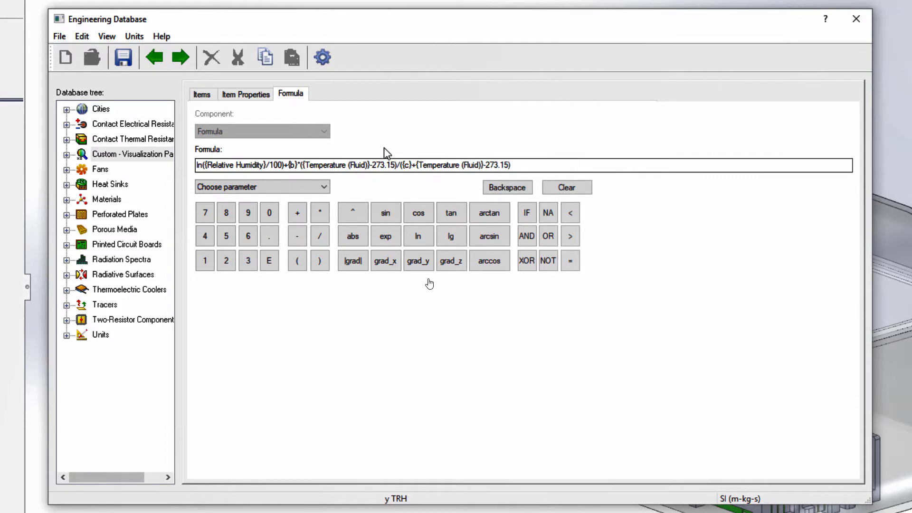
{"action": "left_click", "coordinate": [210, 98]}
{"action": "left_click", "coordinate": [233, 193]}
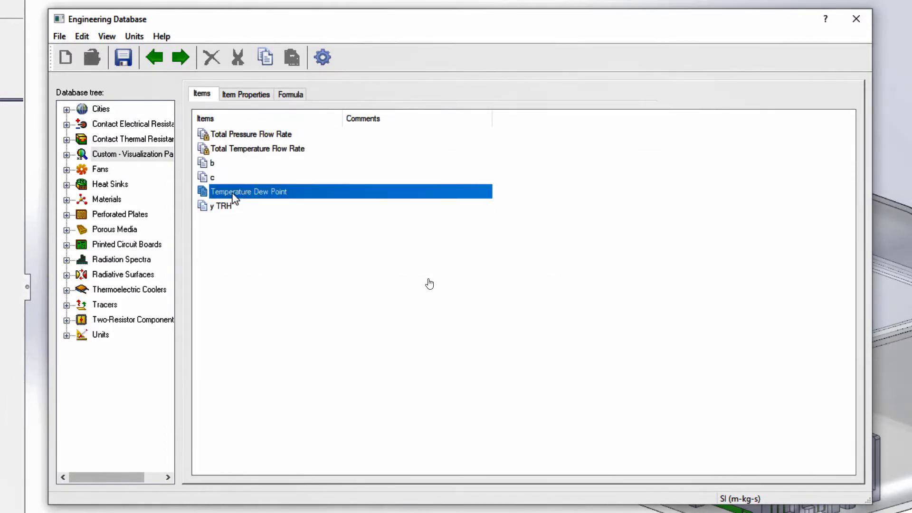
{"action": "left_click", "coordinate": [291, 95]}
{"action": "left_click", "coordinate": [236, 165]}
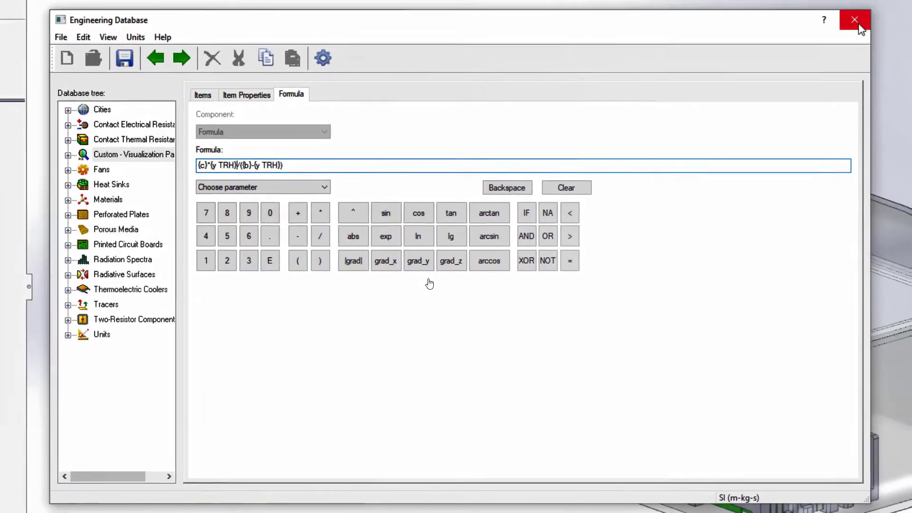
{"action": "left_click", "coordinate": [858, 23]}
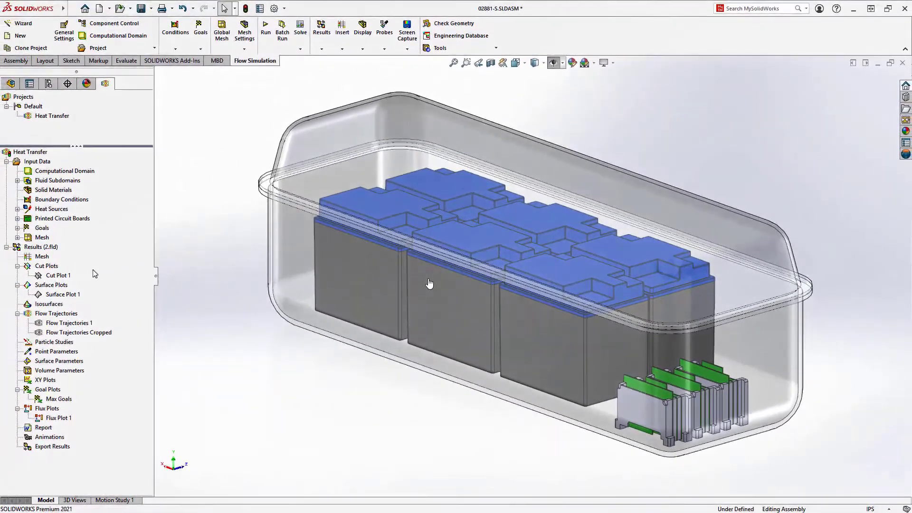
Show Cut Plot 1 and Surface Plot 1 together, then view the enclosure from the front
{"action": "left_click", "coordinate": [61, 294], "text": "ctrl"}
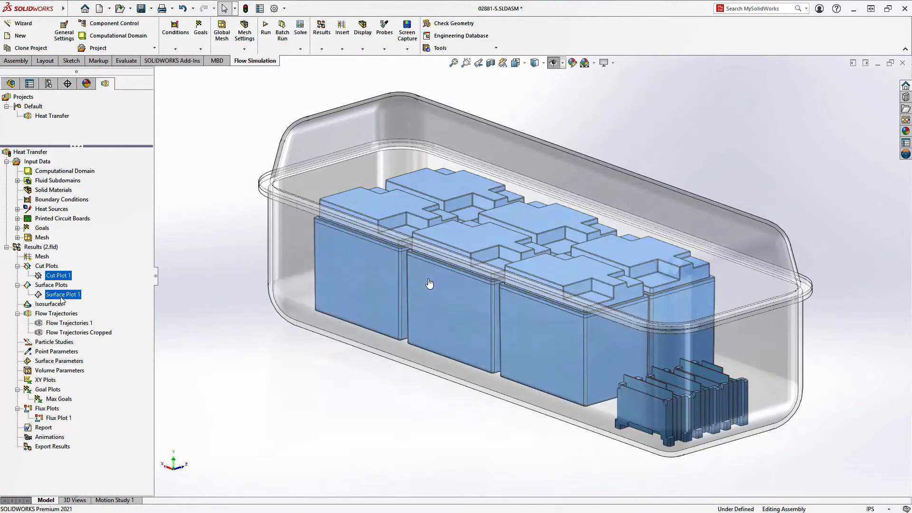
{"action": "right_click", "coordinate": [61, 295]}
{"action": "left_click", "coordinate": [72, 304]}
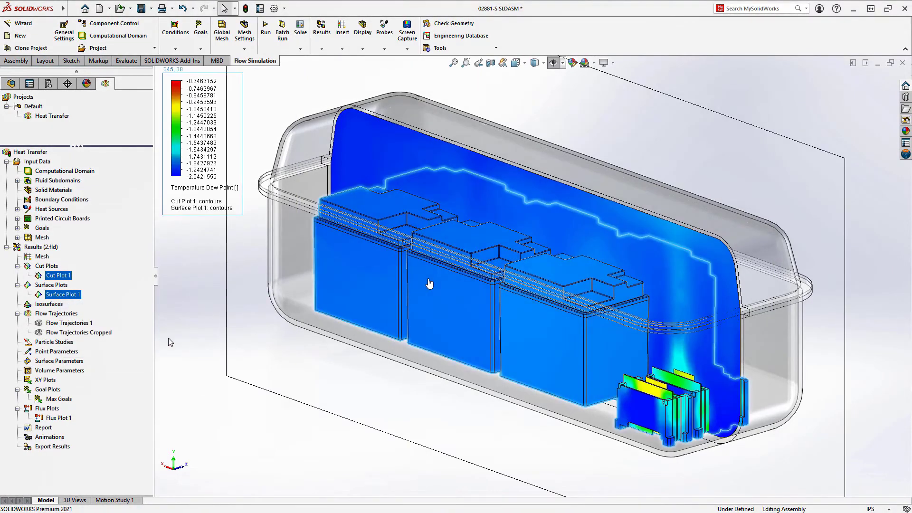
{"action": "left_click", "coordinate": [210, 350]}
{"action": "middle_click_drag", "start_coordinate": [322, 394], "coordinate": [214, 360]}
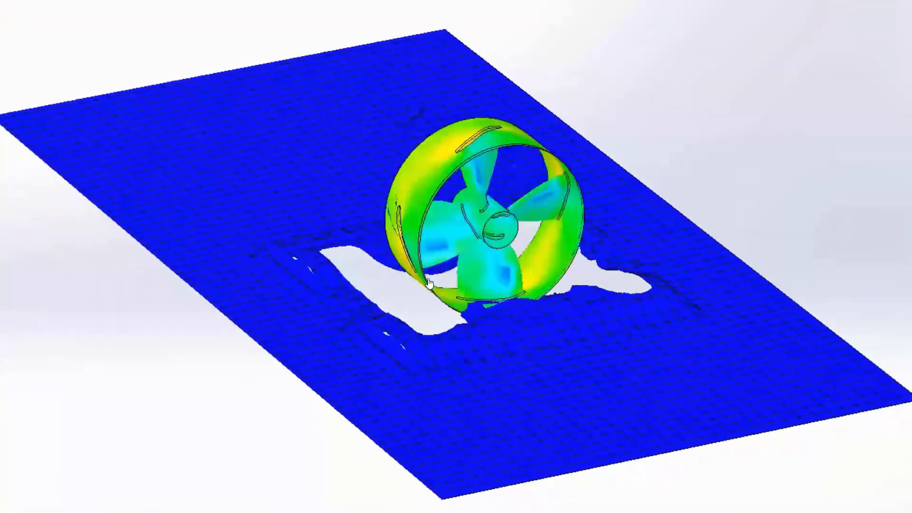